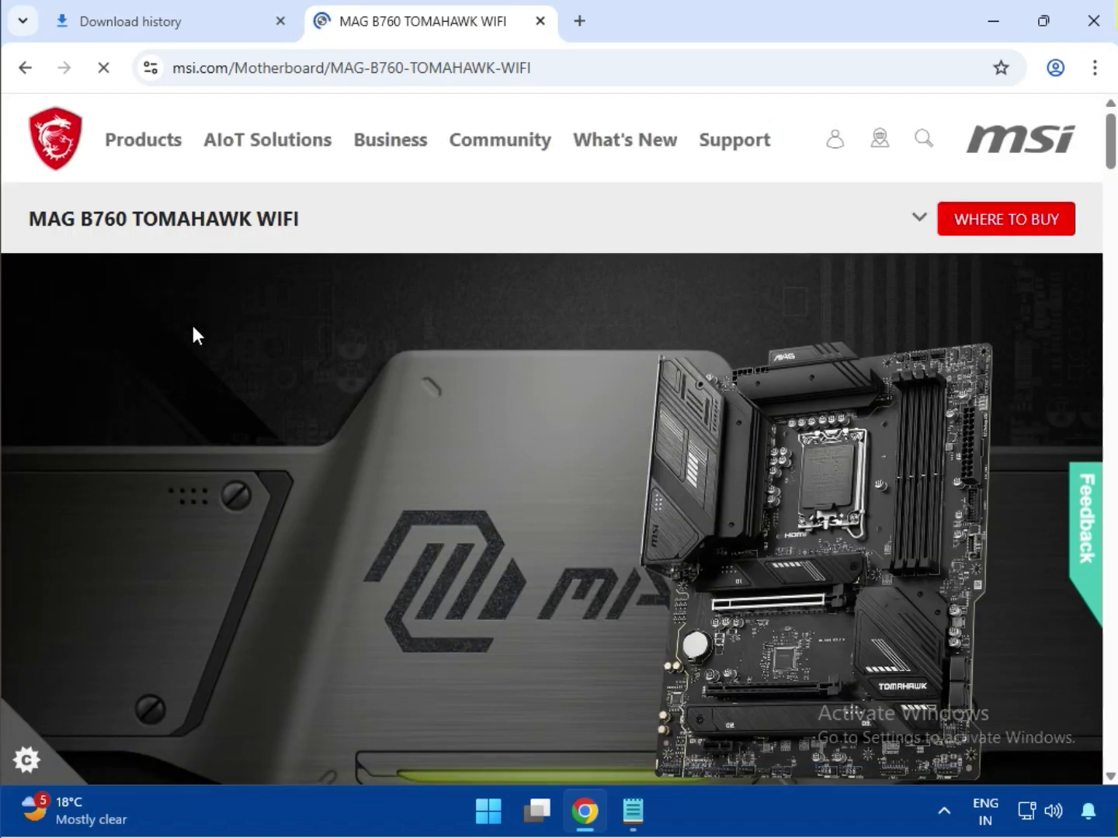
Open the MAG B760 TOMAHAWK WIFI support page and choose Driver under Drivers & Downloads.
{"action": "left_click", "coordinate": [918, 219]}
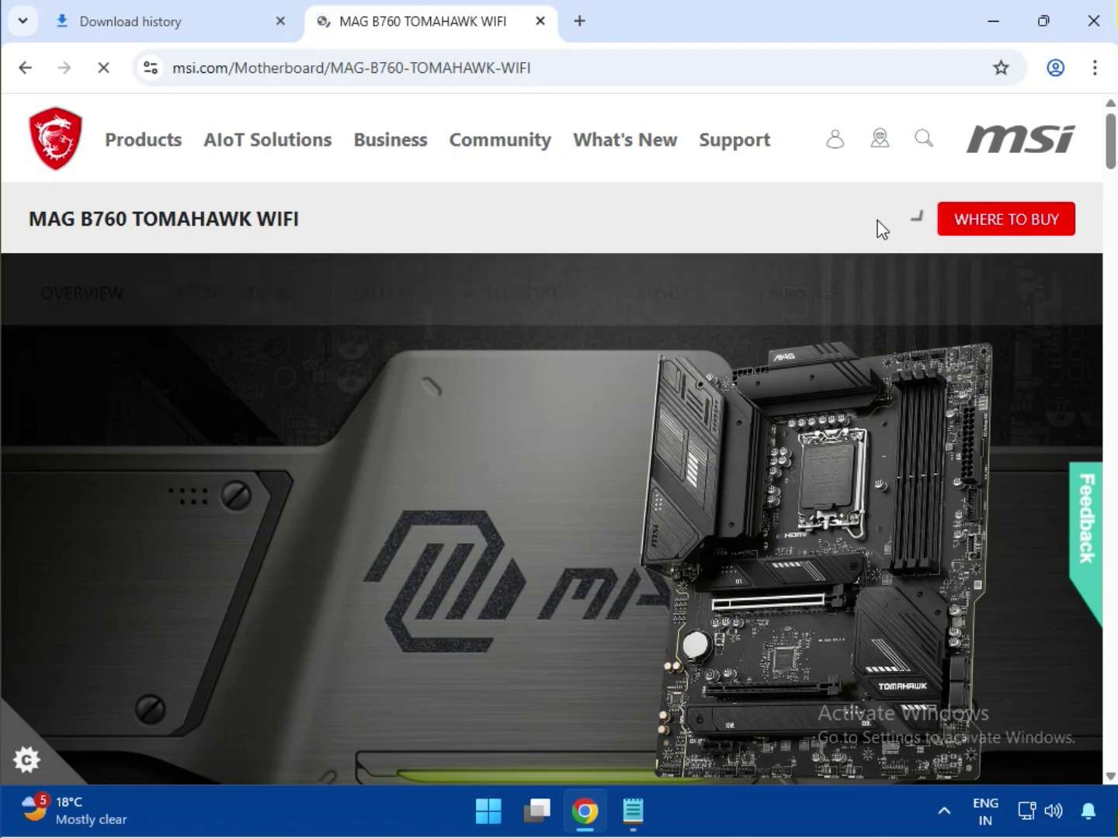
{"action": "left_click", "coordinate": [511, 298]}
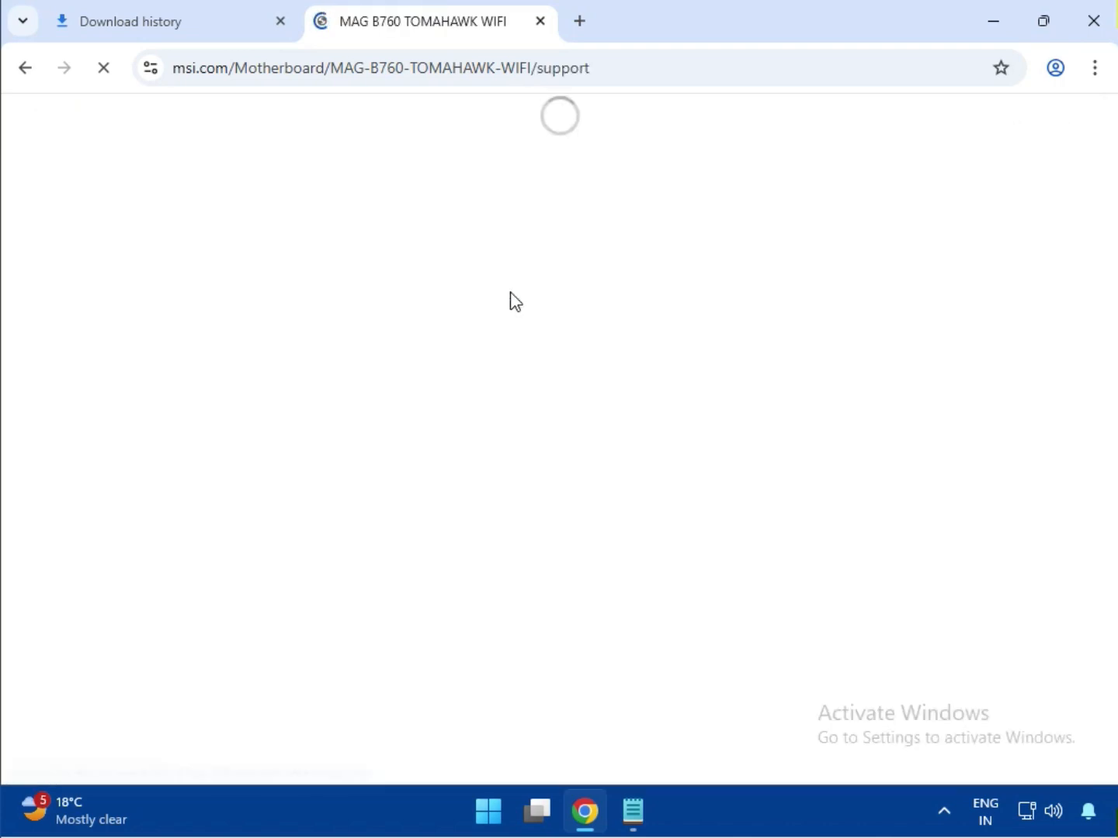
{"action": "scroll", "coordinate": [487, 336], "scroll_direction": "down", "scroll_amount": 5}
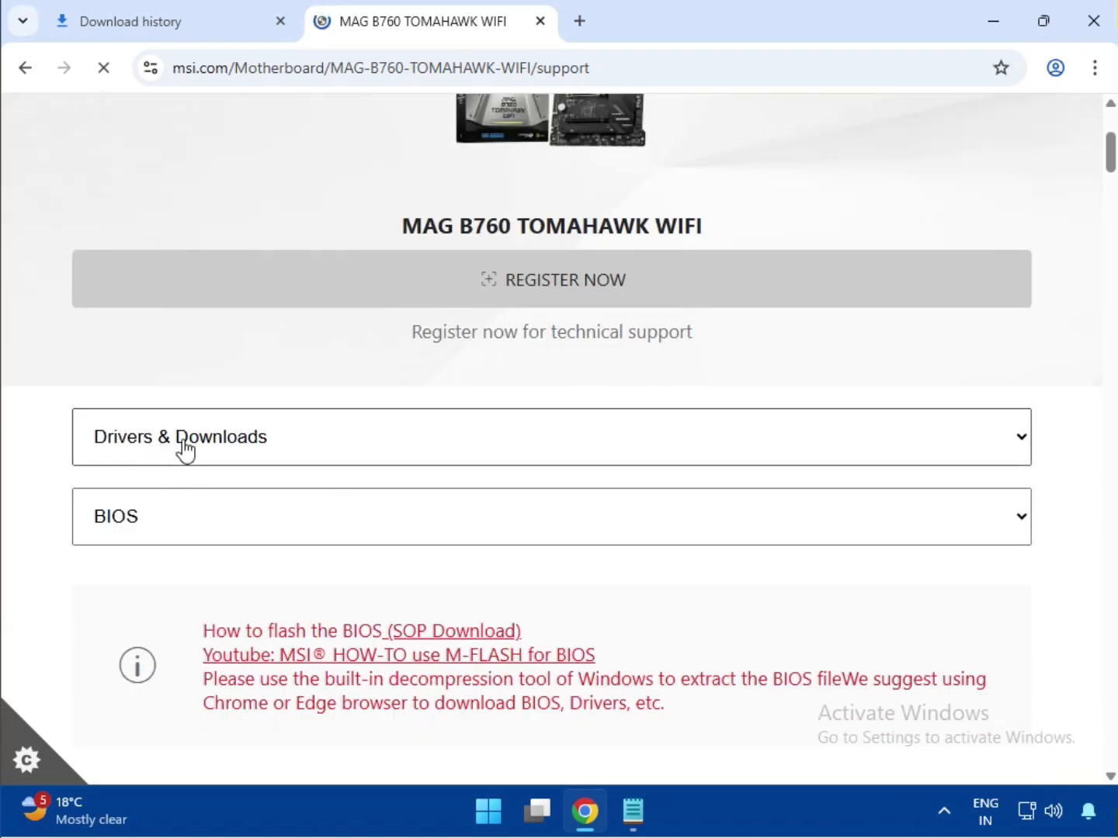
{"action": "left_click", "coordinate": [181, 446]}
{"action": "left_click", "coordinate": [180, 478]}
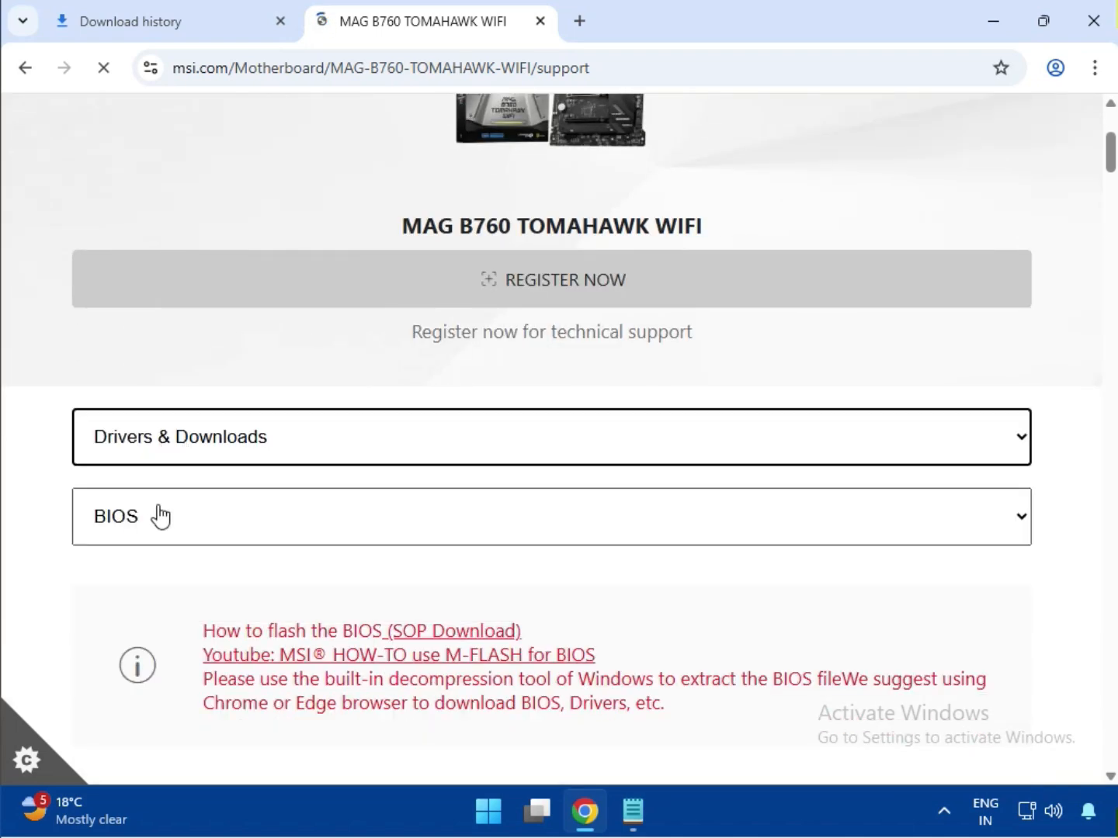
{"action": "left_click", "coordinate": [160, 513]}
{"action": "left_click", "coordinate": [177, 593]}
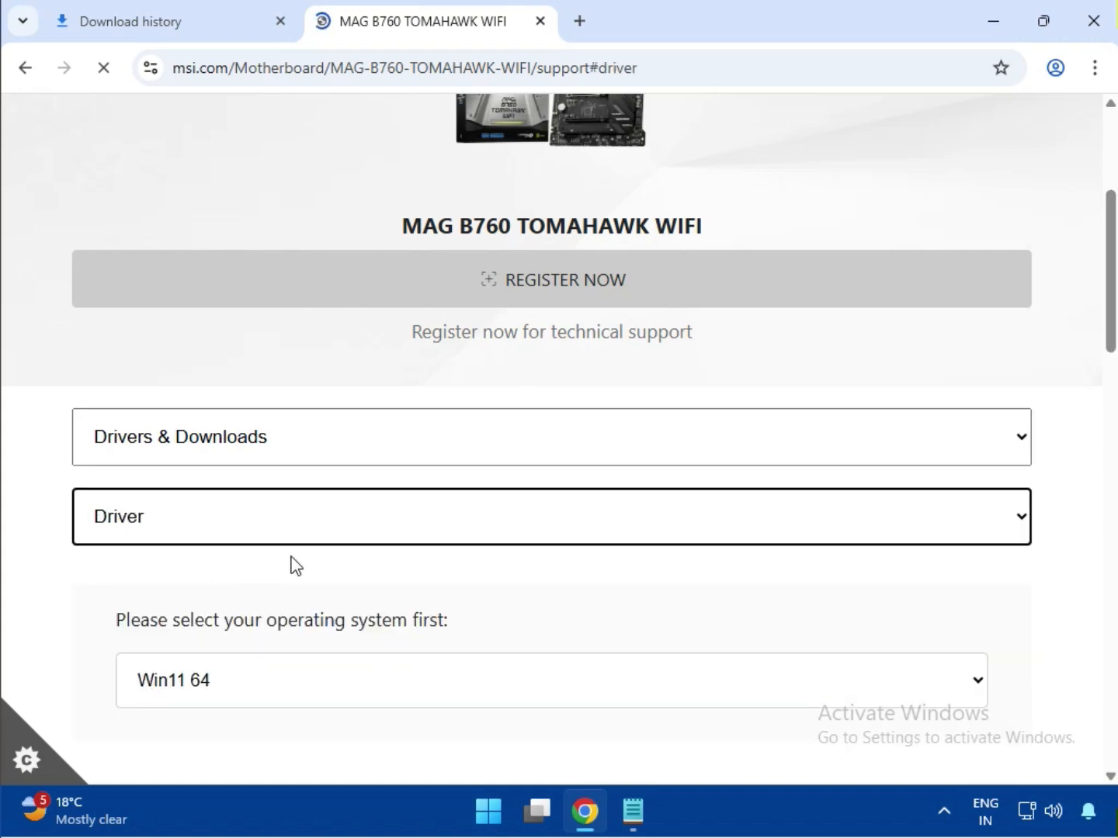
Choose Win11 64 as the operating system for the driver downloads.
{"action": "scroll", "coordinate": [392, 589], "scroll_direction": "down", "scroll_amount": 3}
{"action": "left_click", "coordinate": [256, 475]}
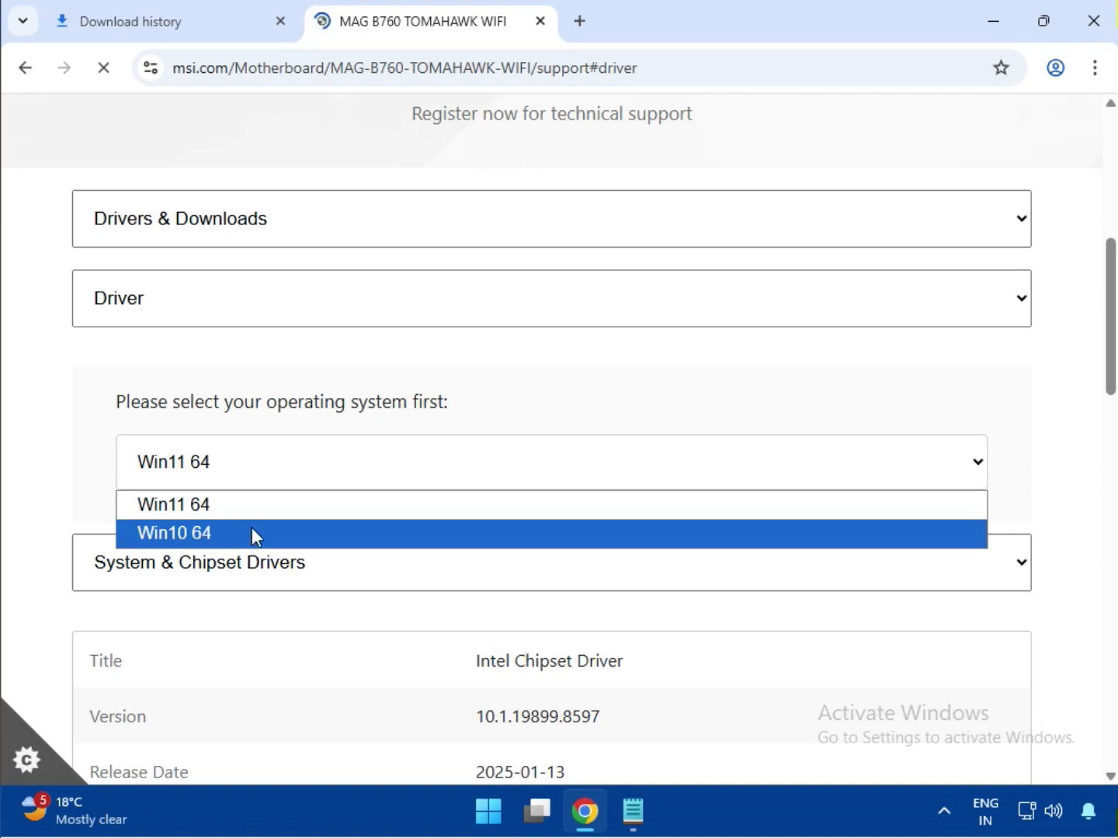
{"action": "left_click", "coordinate": [269, 517]}
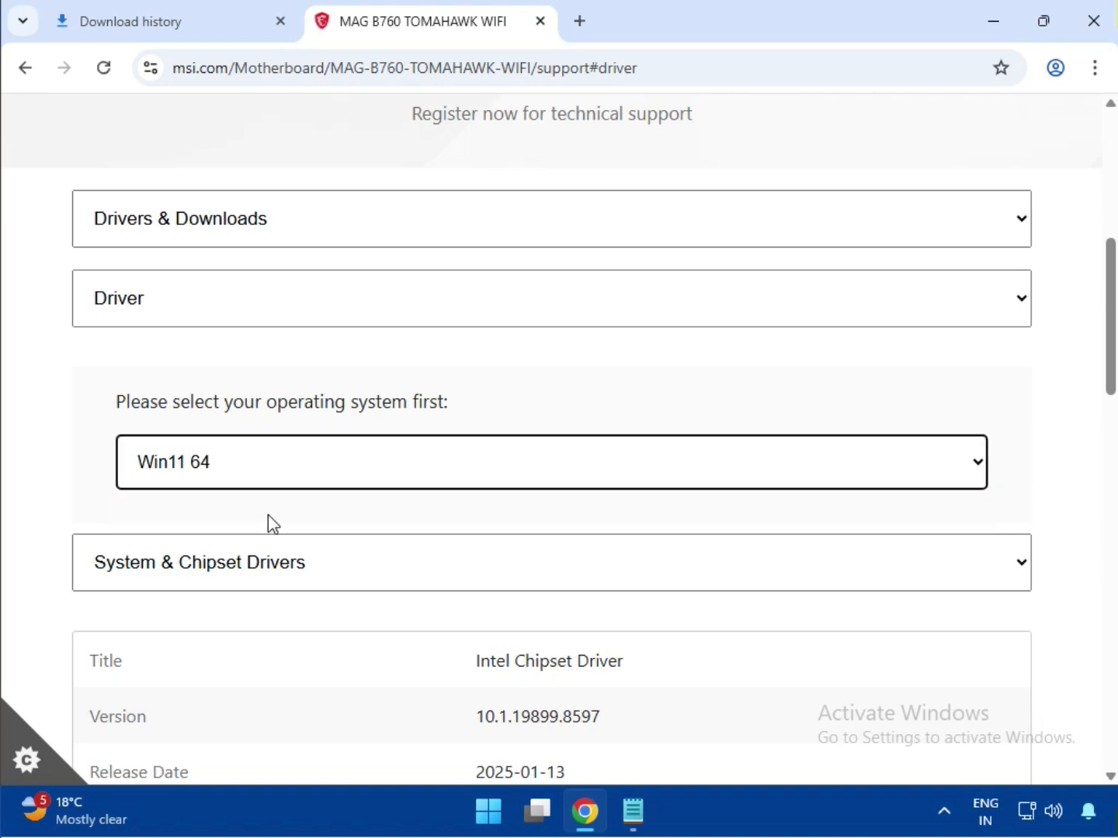
Download the Intel Chipset Driver from the System & Chipset Drivers category.
{"action": "scroll", "coordinate": [350, 532], "scroll_direction": "down", "scroll_amount": 2}
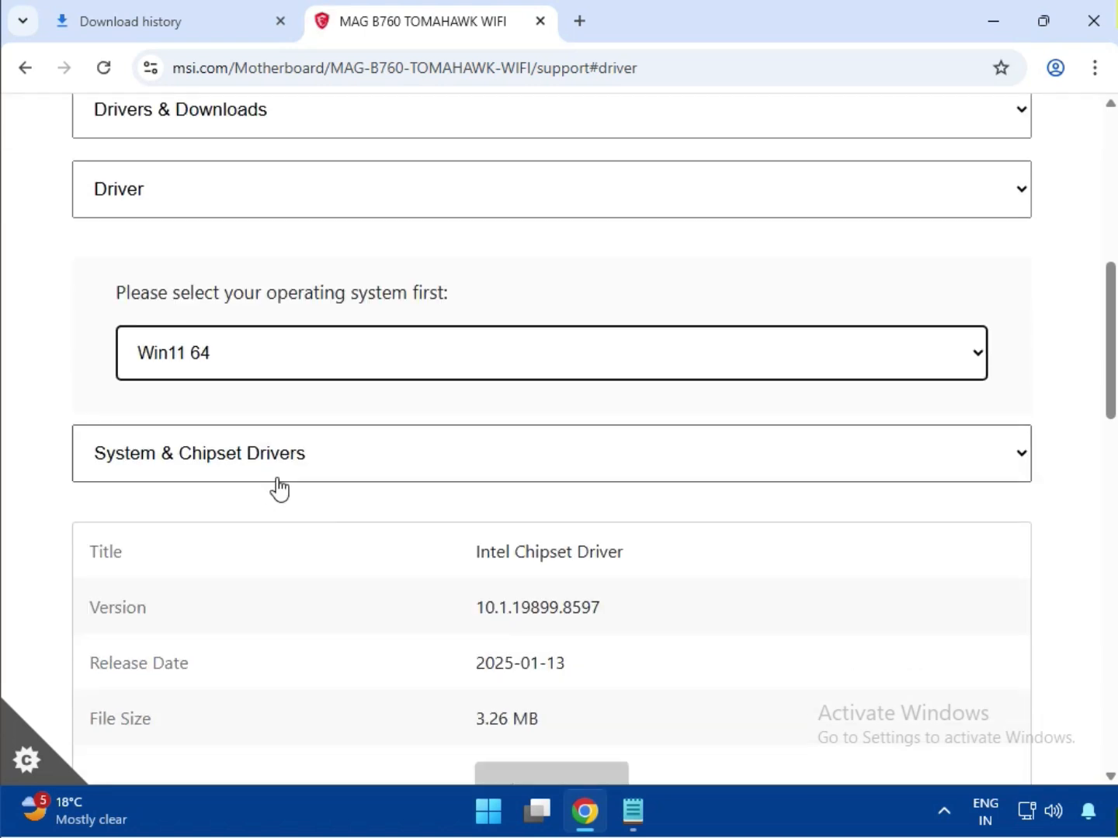
{"action": "scroll", "coordinate": [272, 472], "scroll_direction": "down", "scroll_amount": 1}
{"action": "left_click", "coordinate": [291, 365]}
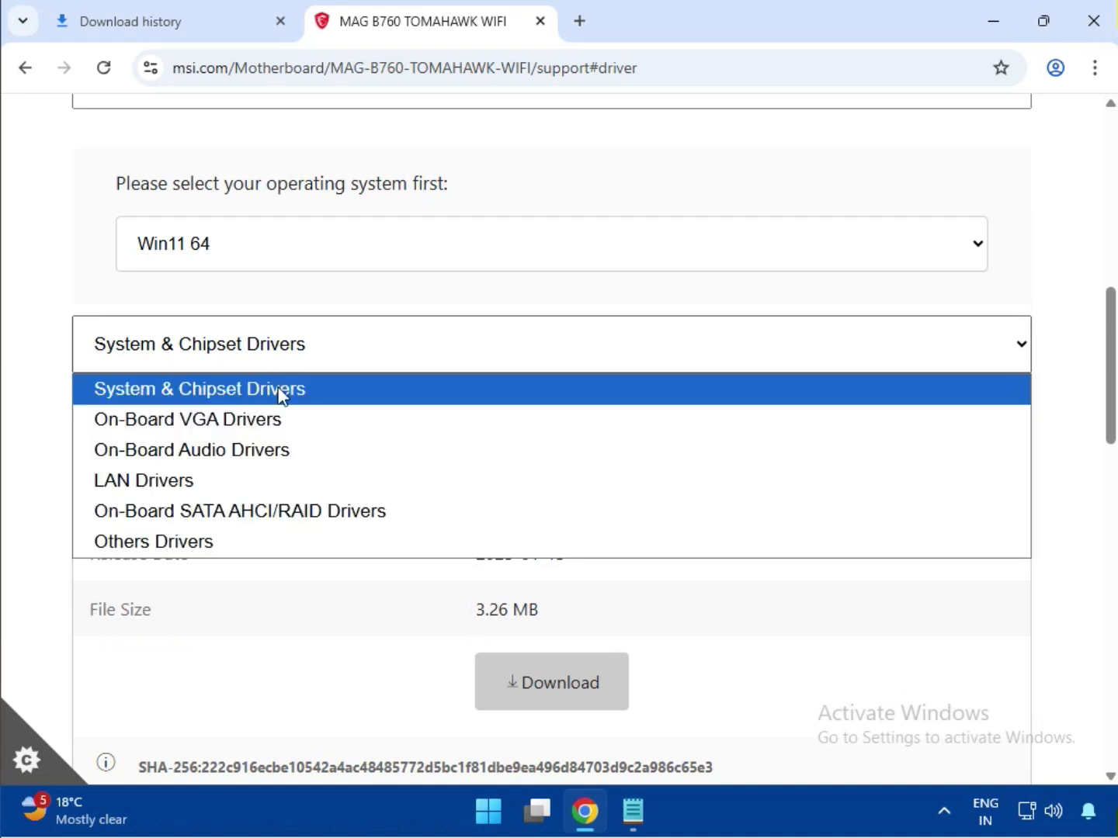
{"action": "left_click", "coordinate": [279, 390]}
{"action": "left_click_drag", "start_coordinate": [525, 444], "coordinate": [626, 443]}
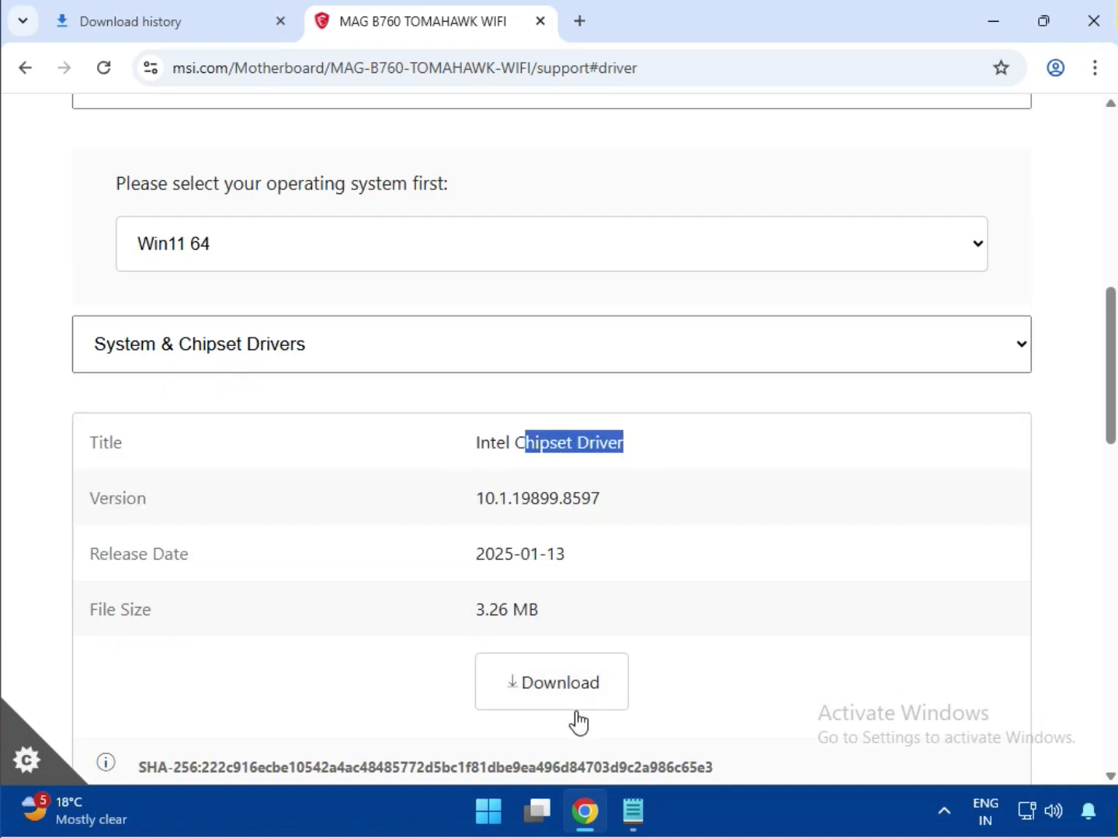
{"action": "left_click", "coordinate": [551, 689]}
Download the Intel SVGA Drivers from the On-Board VGA Drivers category.
{"action": "left_click", "coordinate": [285, 365]}
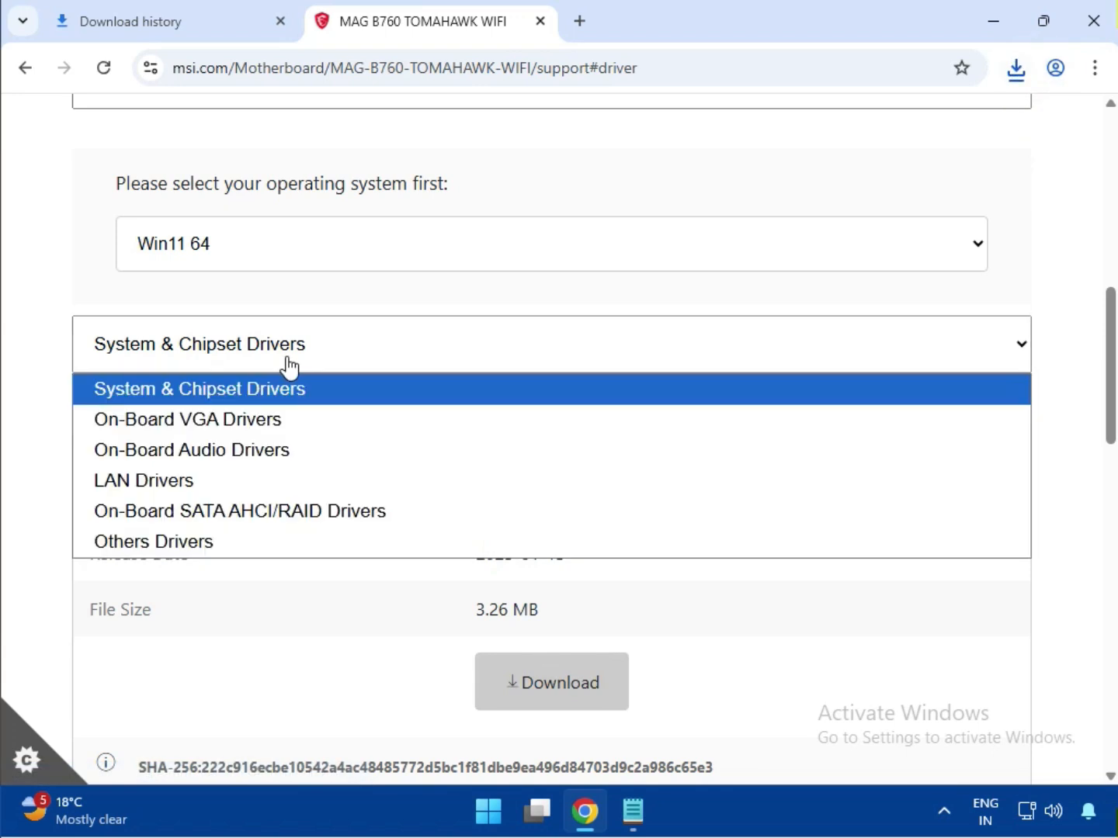
{"action": "left_click", "coordinate": [172, 429]}
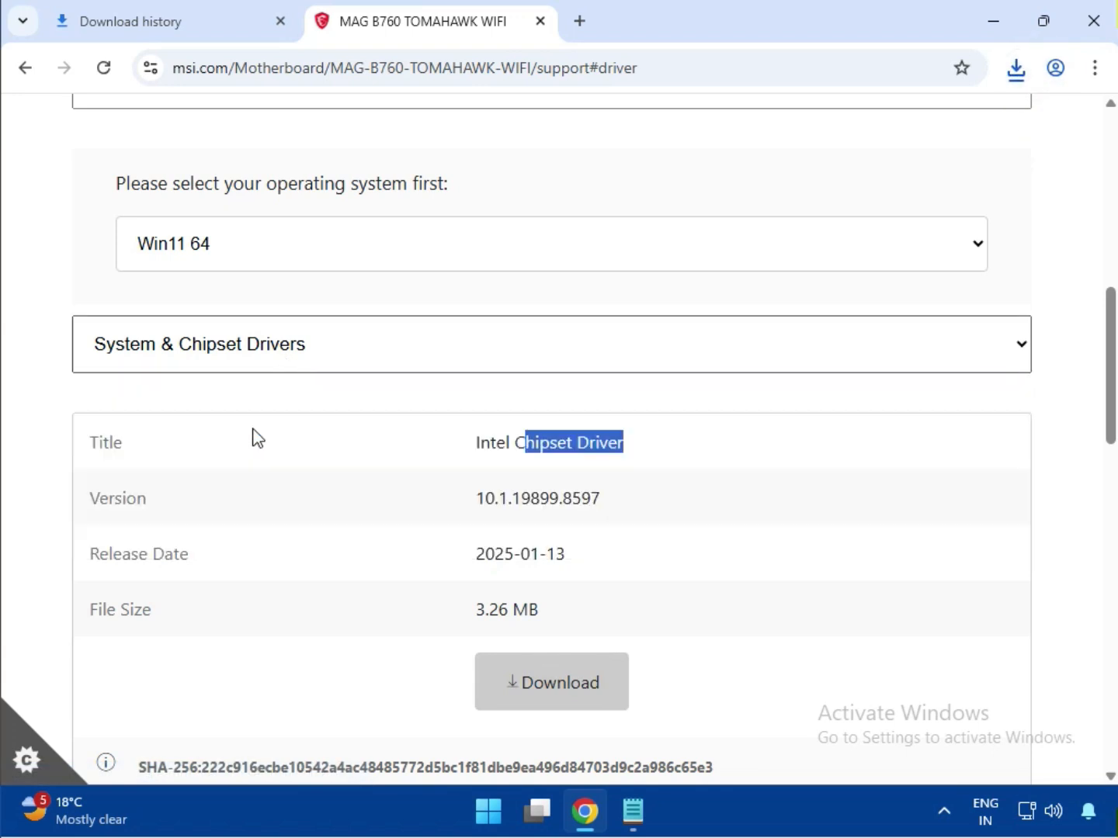
{"action": "left_click_drag", "start_coordinate": [514, 443], "coordinate": [617, 443]}
{"action": "left_click", "coordinate": [552, 680]}
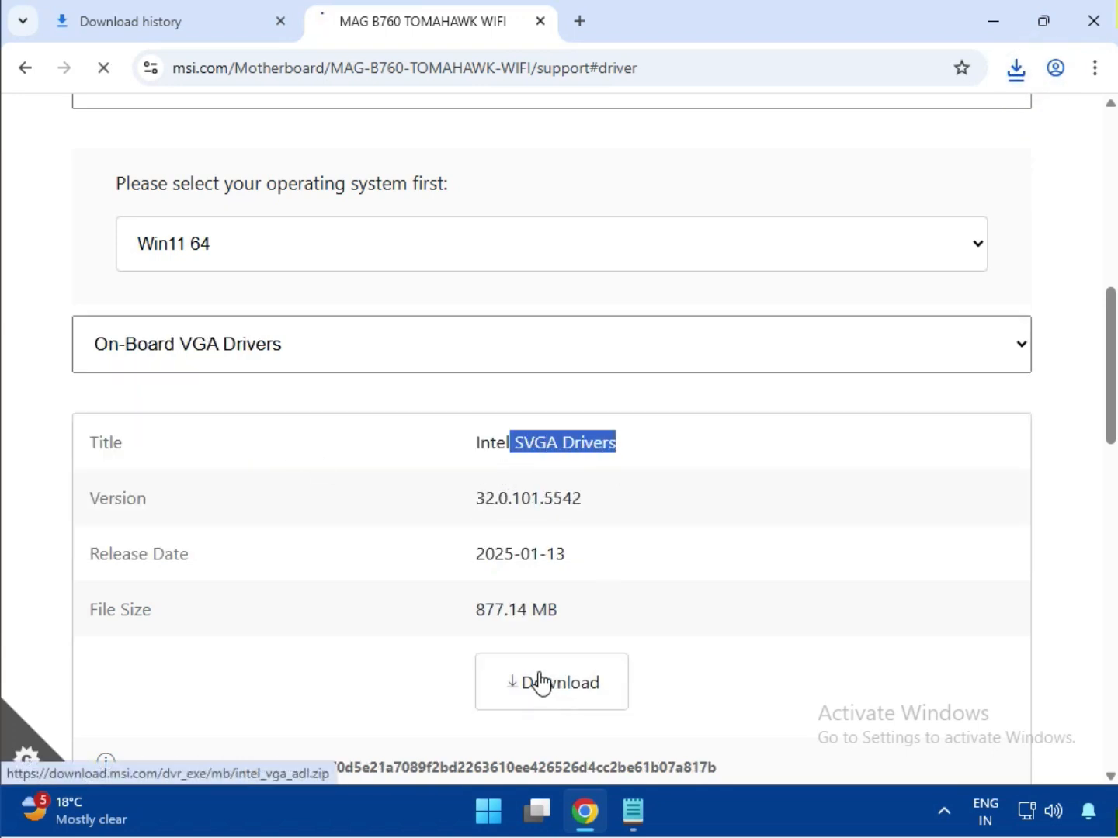
Download the Realtek HD Universal Driver from the On-Board Audio Drivers category.
{"action": "left_click", "coordinate": [277, 353]}
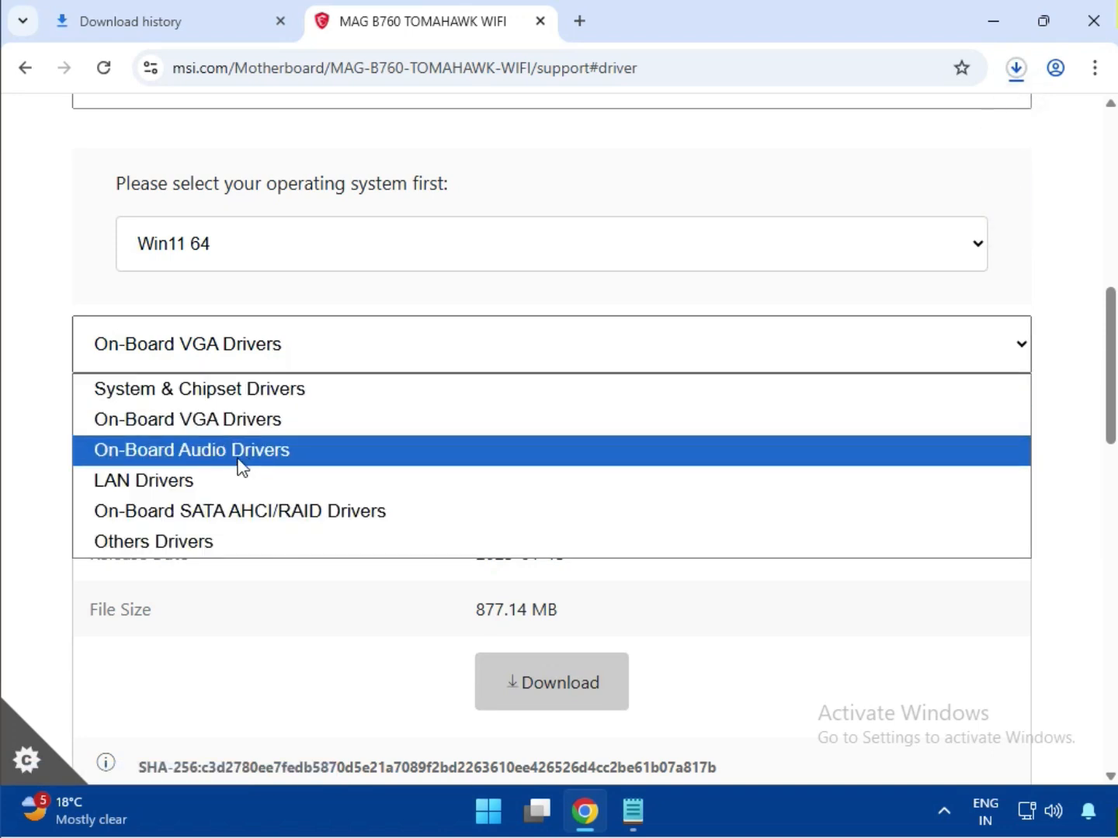
{"action": "left_click", "coordinate": [274, 452]}
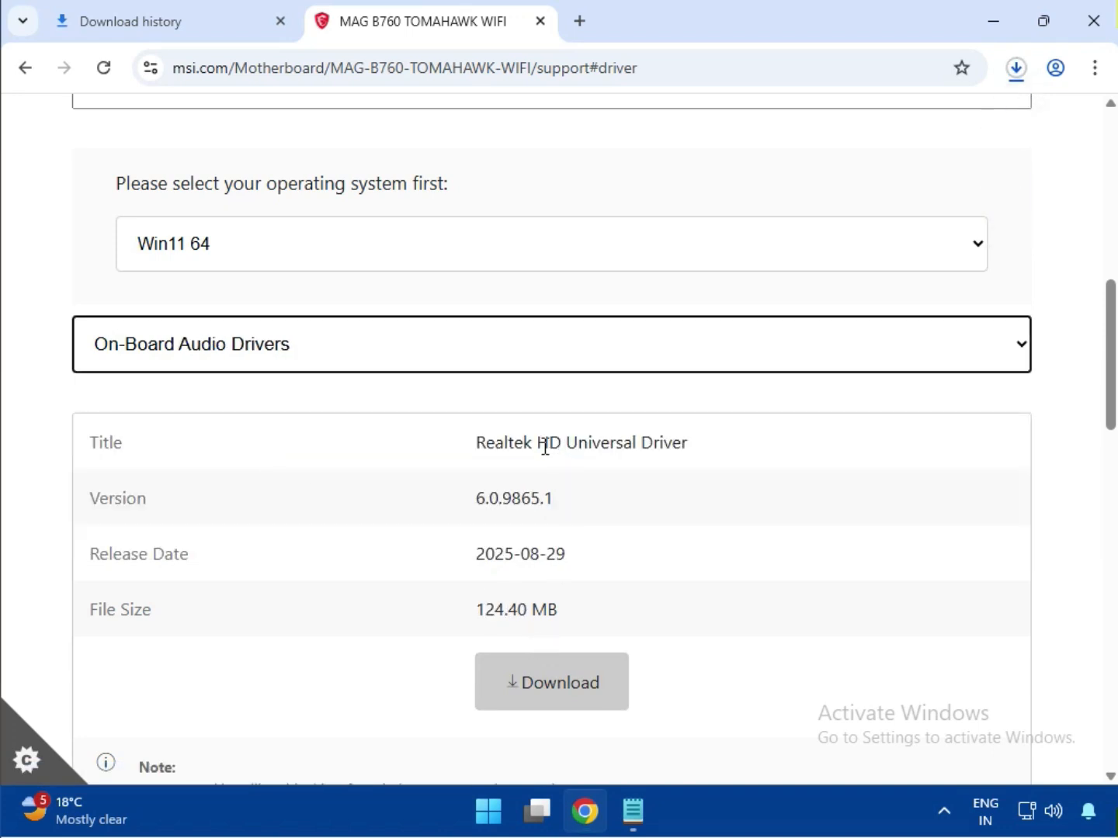
{"action": "left_click_drag", "start_coordinate": [545, 447], "coordinate": [680, 445]}
{"action": "left_click", "coordinate": [579, 684]}
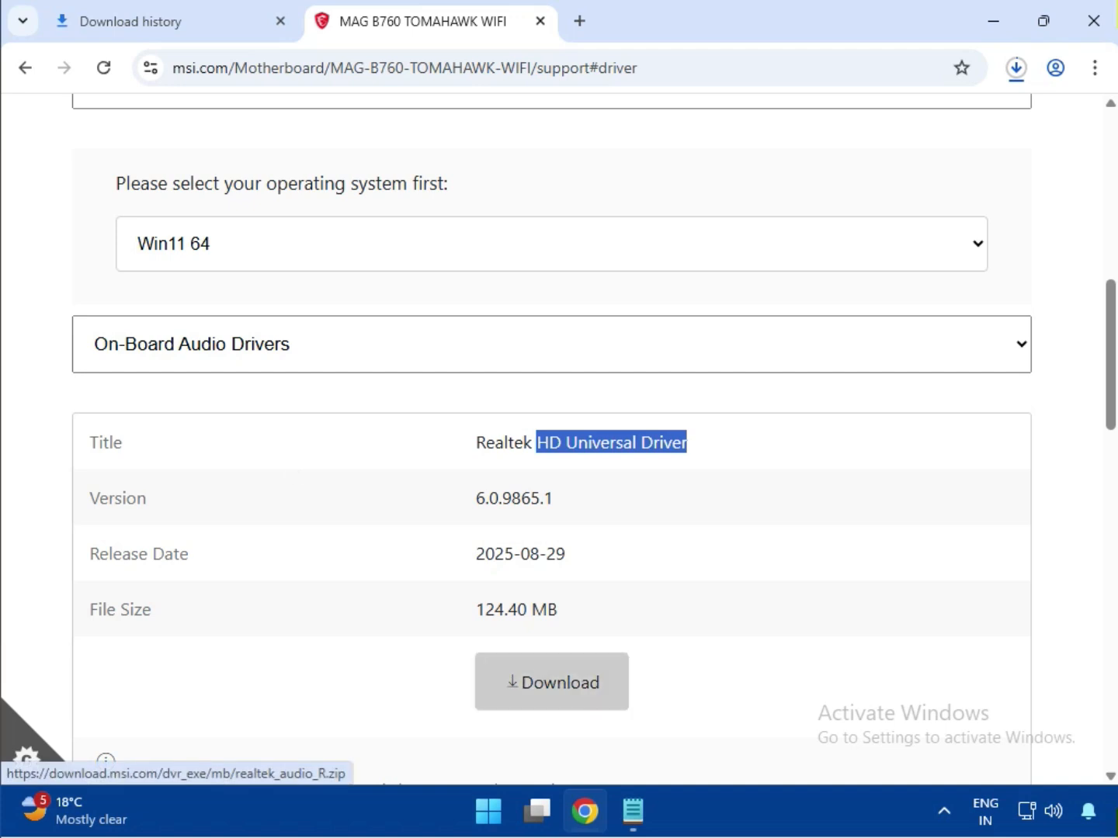
Download the Realtek PCI-E Ethernet Drivers from the LAN Drivers category.
{"action": "left_click", "coordinate": [255, 372]}
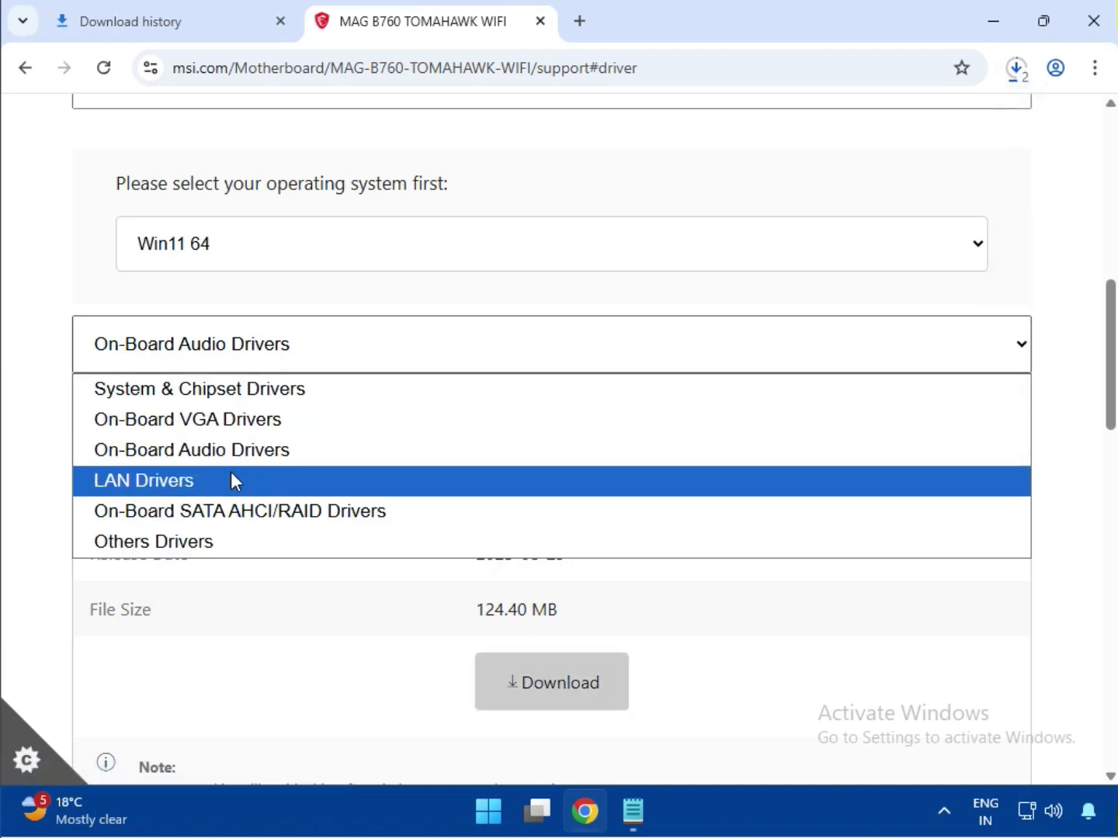
{"action": "left_click", "coordinate": [230, 477]}
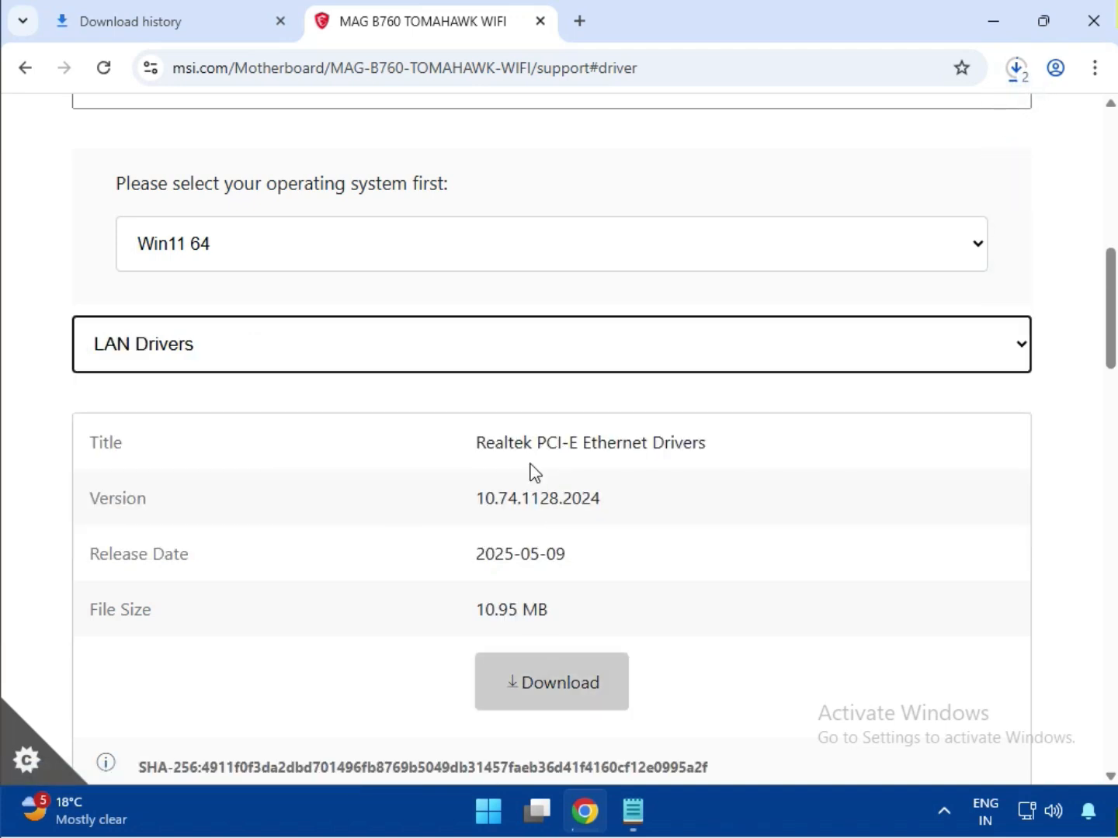
{"action": "left_click_drag", "start_coordinate": [563, 442], "coordinate": [719, 443]}
{"action": "left_click", "coordinate": [562, 671]}
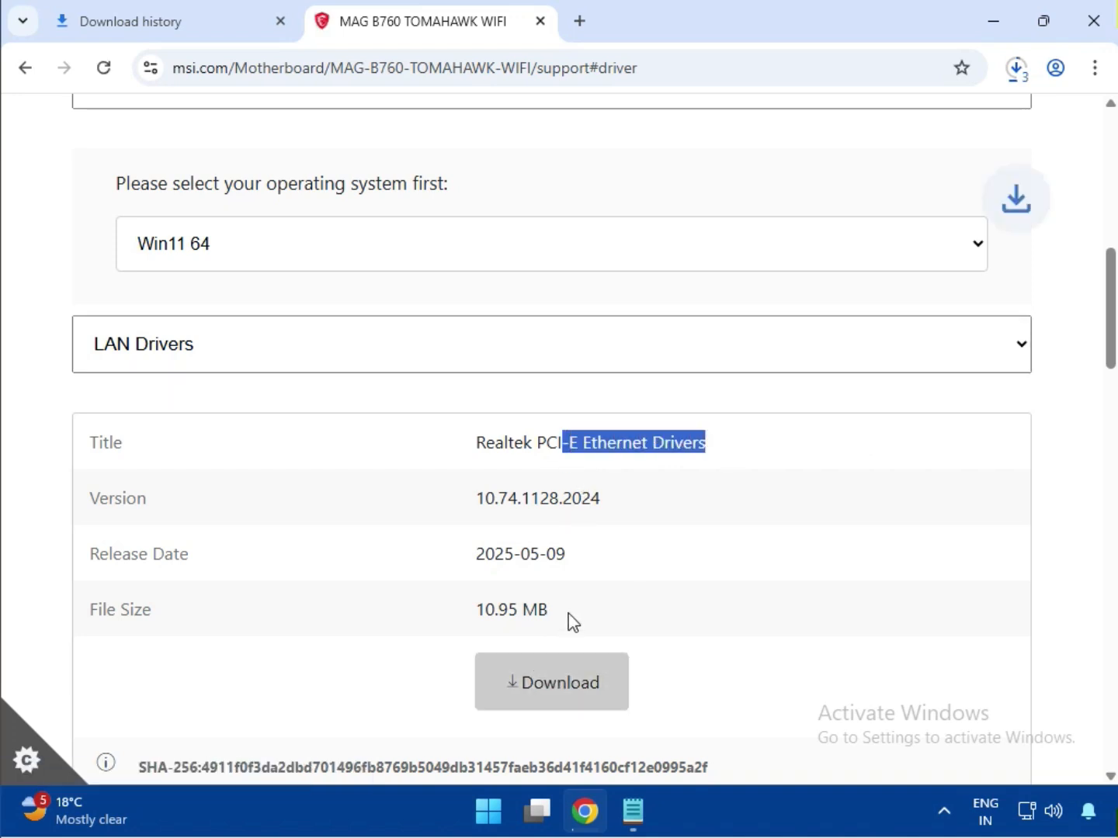
Download the Intel WIFI Driver from the LAN Drivers list.
{"action": "scroll", "coordinate": [569, 621], "scroll_direction": "down", "scroll_amount": 1}
{"action": "scroll", "coordinate": [573, 622], "scroll_direction": "down", "scroll_amount": 2}
{"action": "left_click_drag", "start_coordinate": [515, 544], "coordinate": [573, 543]}
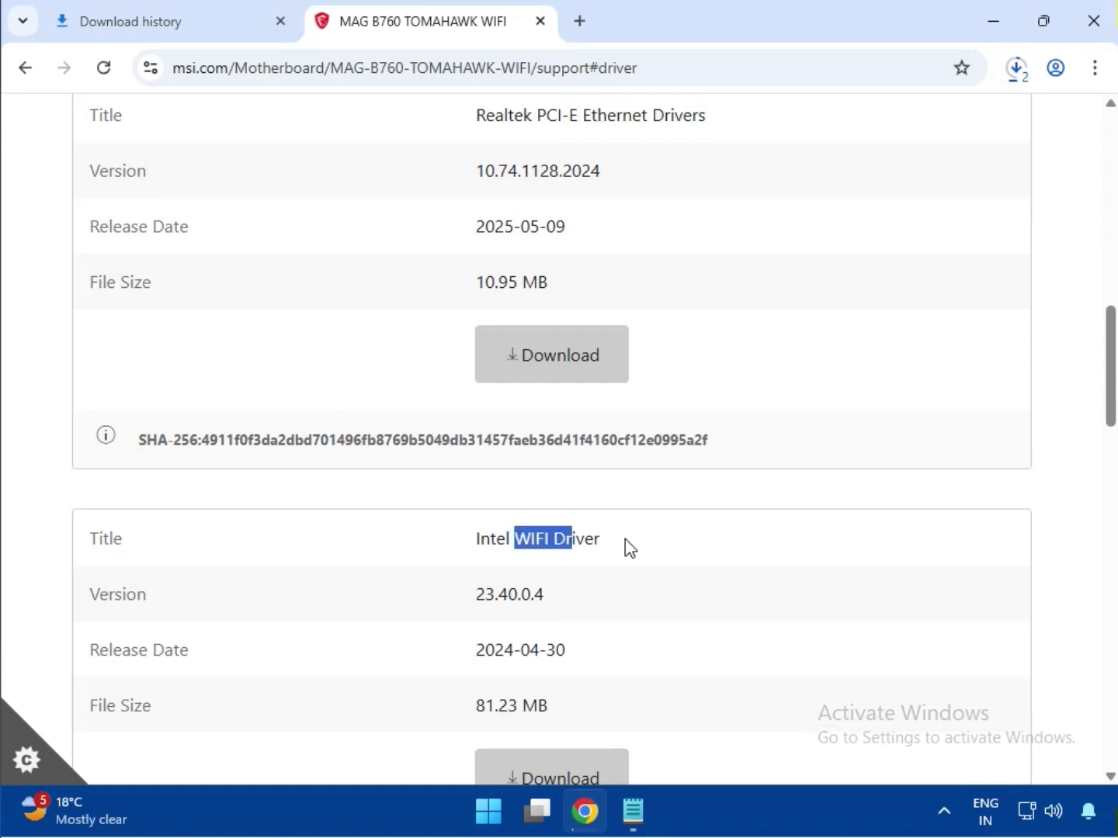
{"action": "scroll", "coordinate": [571, 722], "scroll_direction": "down", "scroll_amount": 2}
{"action": "left_click", "coordinate": [553, 565]}
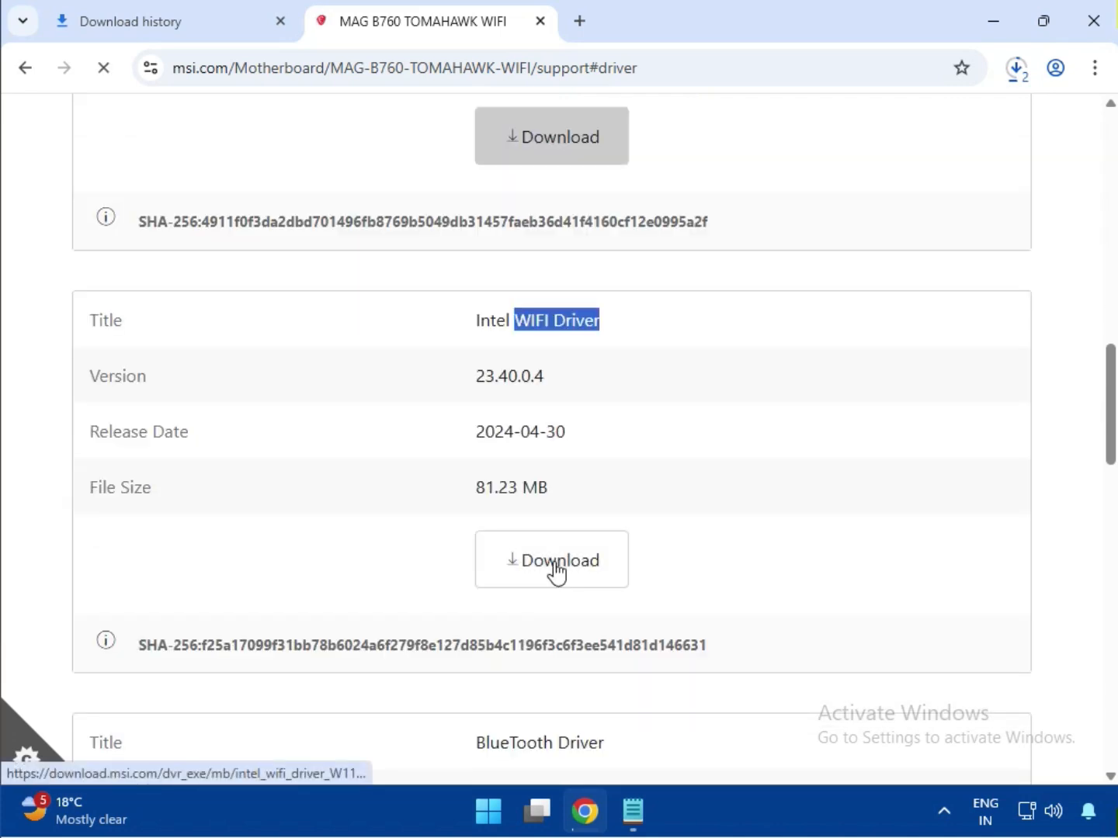
Download the BlueTooth Driver from the LAN Drivers list and check the progress of the recent downloads.
{"action": "scroll", "coordinate": [554, 571], "scroll_direction": "down", "scroll_amount": 1}
{"action": "scroll", "coordinate": [555, 573], "scroll_direction": "down", "scroll_amount": 2}
{"action": "left_click_drag", "start_coordinate": [480, 532], "coordinate": [606, 527]}
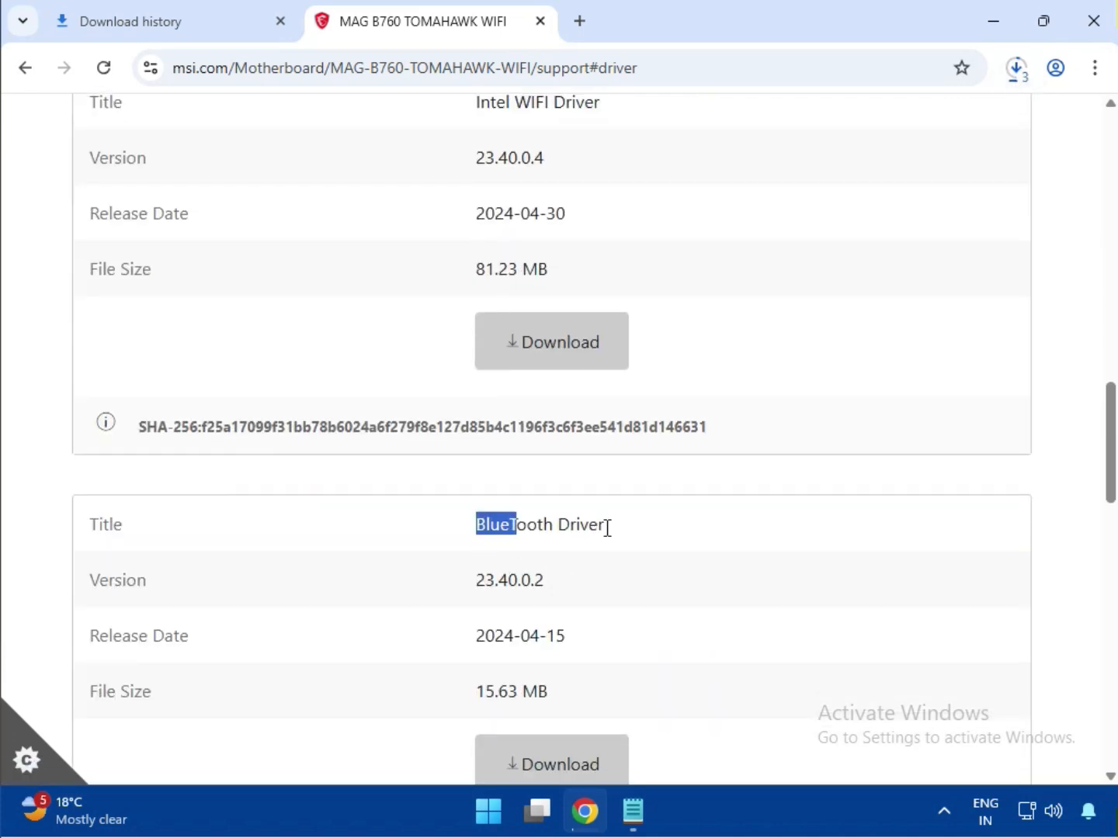
{"action": "left_click", "coordinate": [551, 760]}
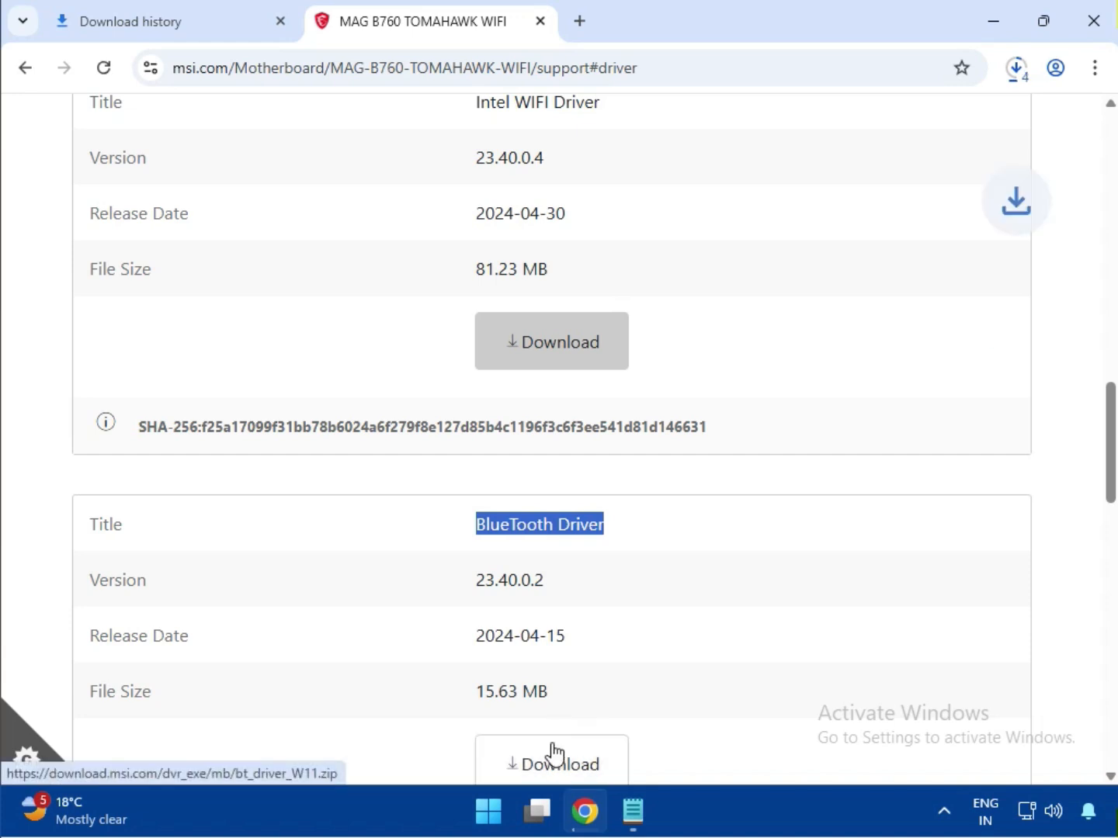
{"action": "left_click", "coordinate": [1017, 68]}
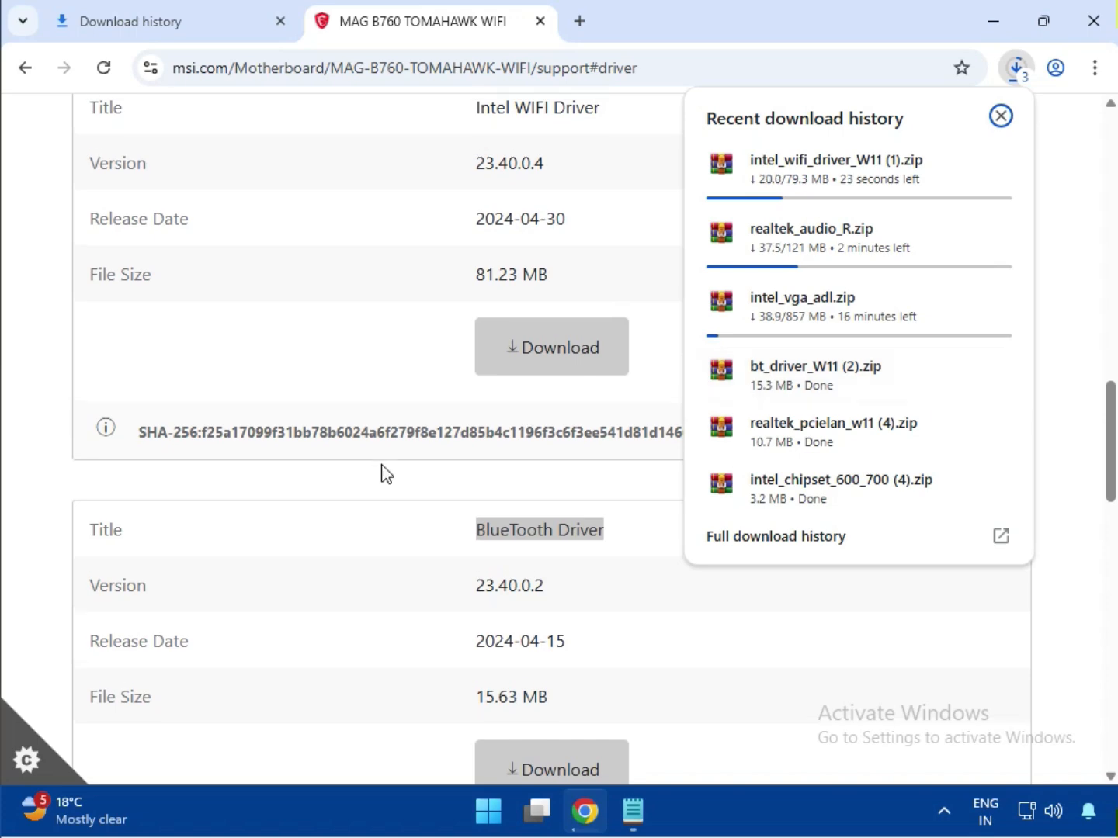
Examine the optional packages in the Others Drivers category, from Intel Dynamic Tuning Technology to Intel Serial IO Drivers.
{"action": "scroll", "coordinate": [256, 452], "scroll_direction": "up", "scroll_amount": 10}
{"action": "left_click", "coordinate": [264, 581]}
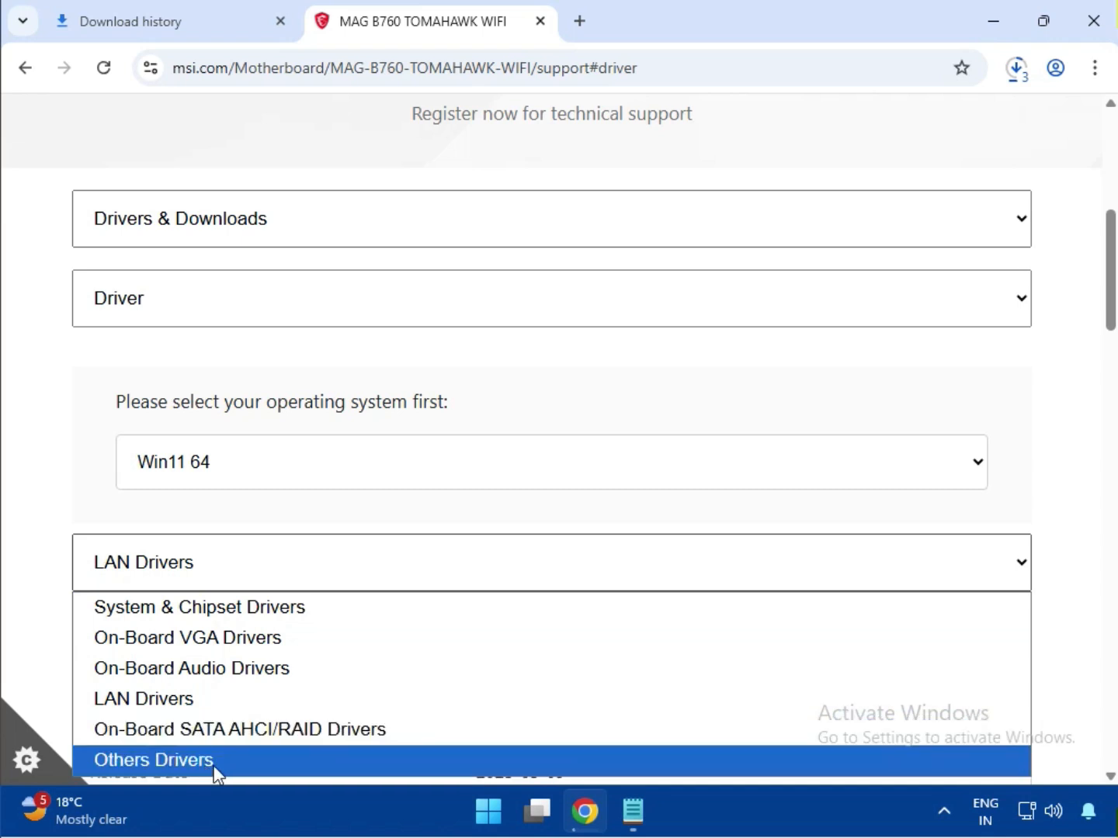
{"action": "left_click", "coordinate": [213, 760]}
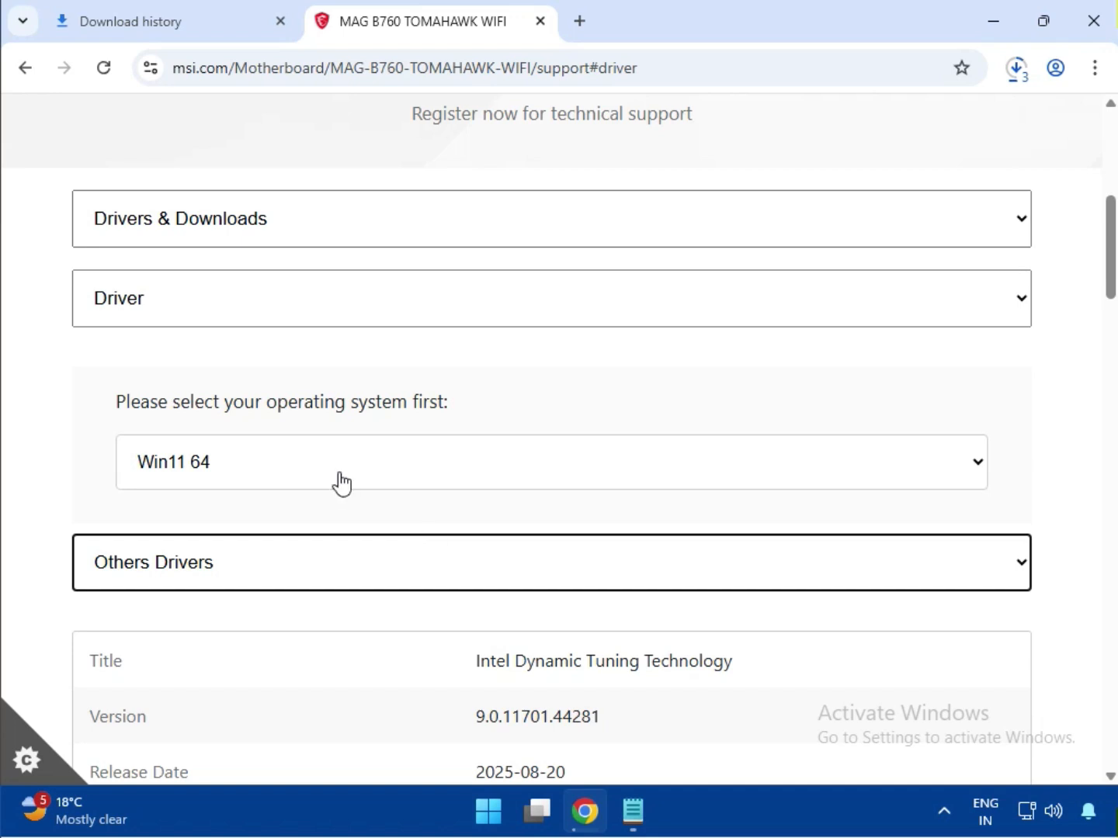
{"action": "scroll", "coordinate": [387, 605], "scroll_direction": "down", "scroll_amount": 4}
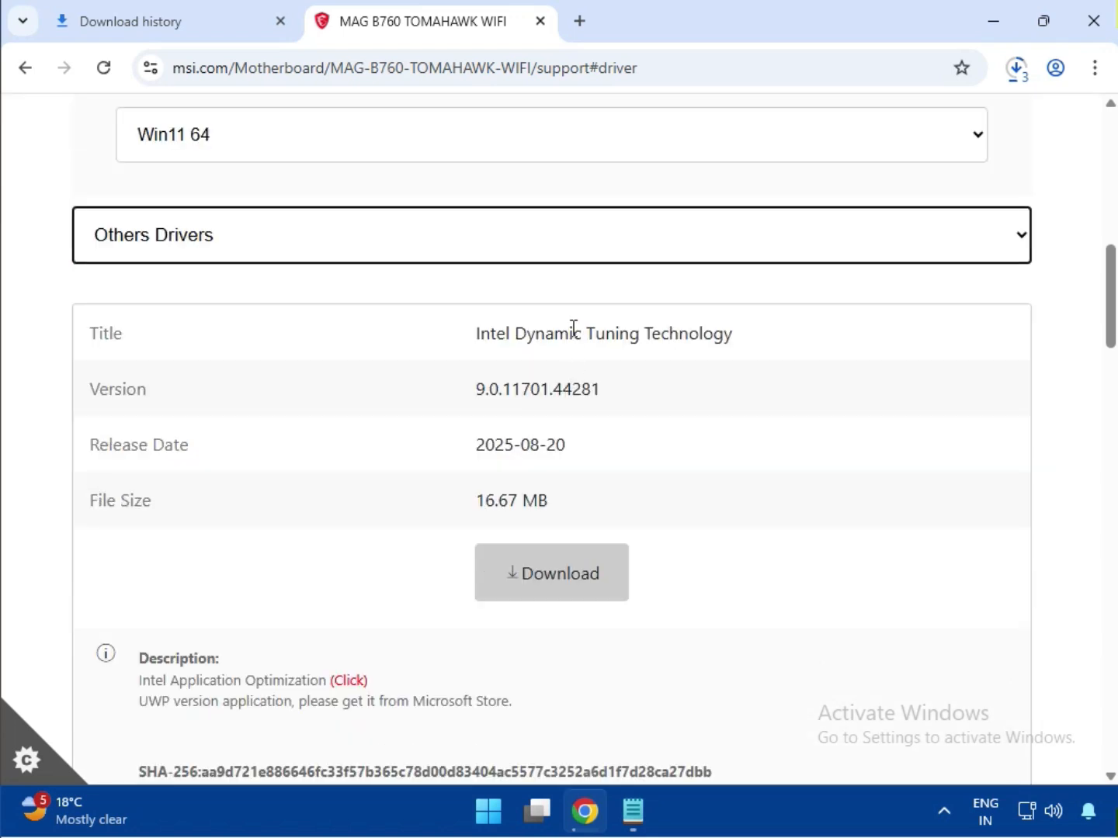
{"action": "left_click_drag", "start_coordinate": [571, 334], "coordinate": [747, 338]}
{"action": "scroll", "coordinate": [608, 474], "scroll_direction": "down", "scroll_amount": 4}
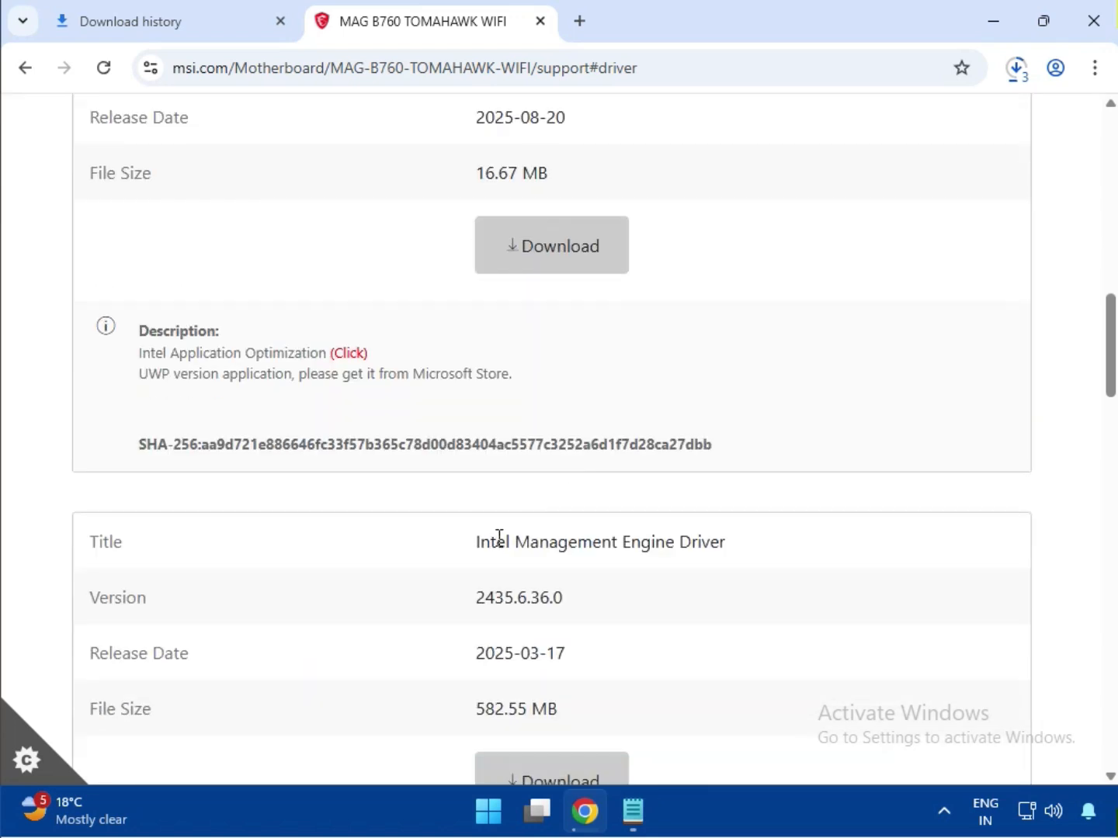
{"action": "left_click_drag", "start_coordinate": [497, 537], "coordinate": [761, 554]}
{"action": "scroll", "coordinate": [699, 567], "scroll_direction": "down", "scroll_amount": 5}
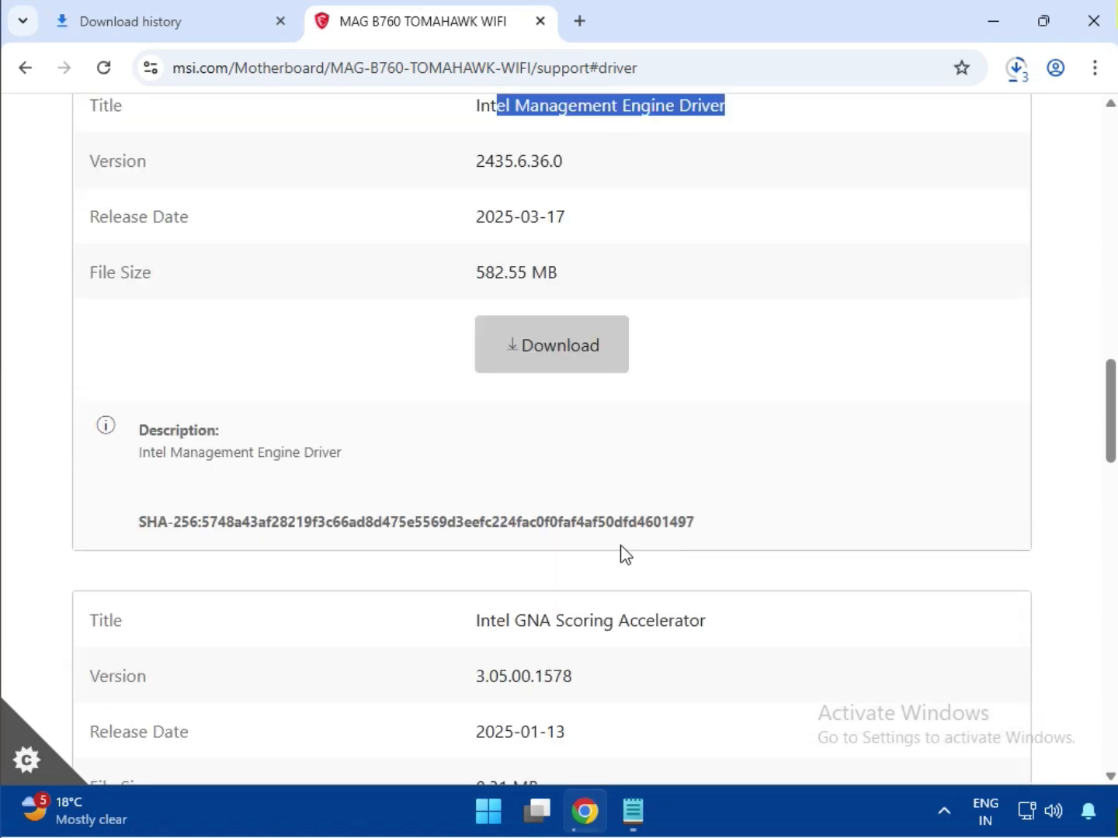
{"action": "scroll", "coordinate": [522, 549], "scroll_direction": "down", "scroll_amount": 5}
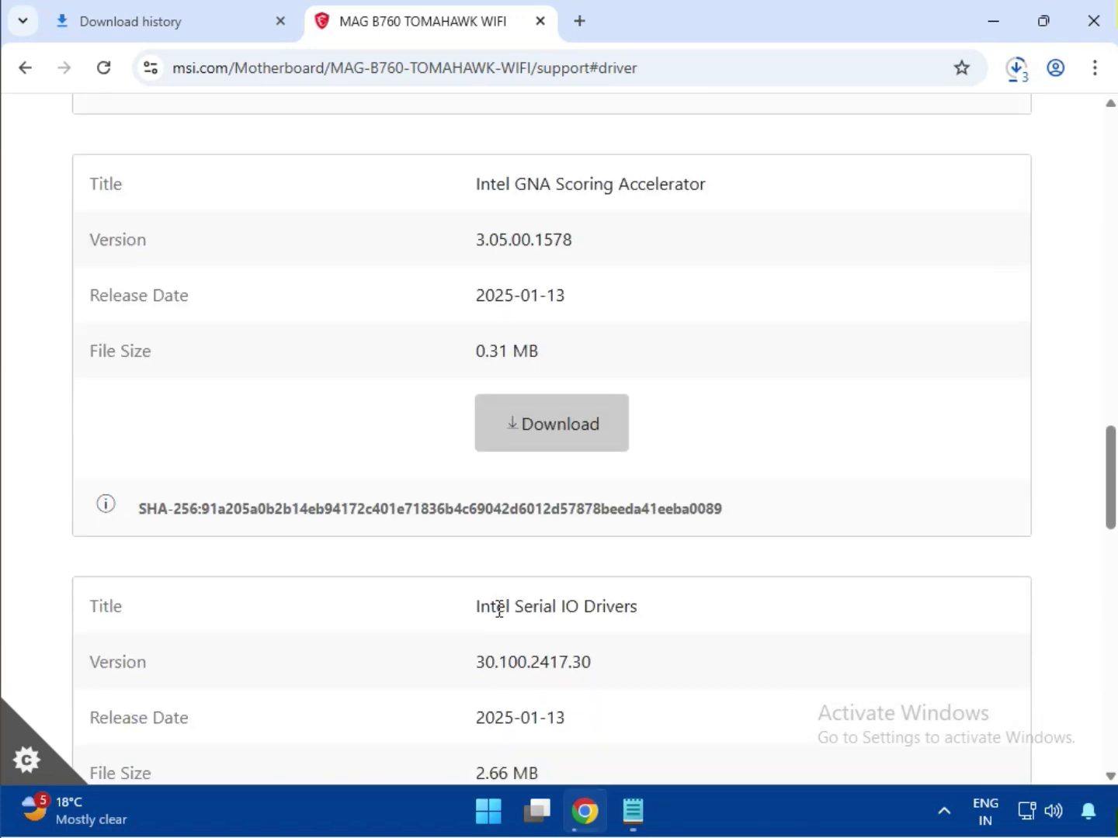
{"action": "left_click_drag", "start_coordinate": [499, 609], "coordinate": [694, 606]}
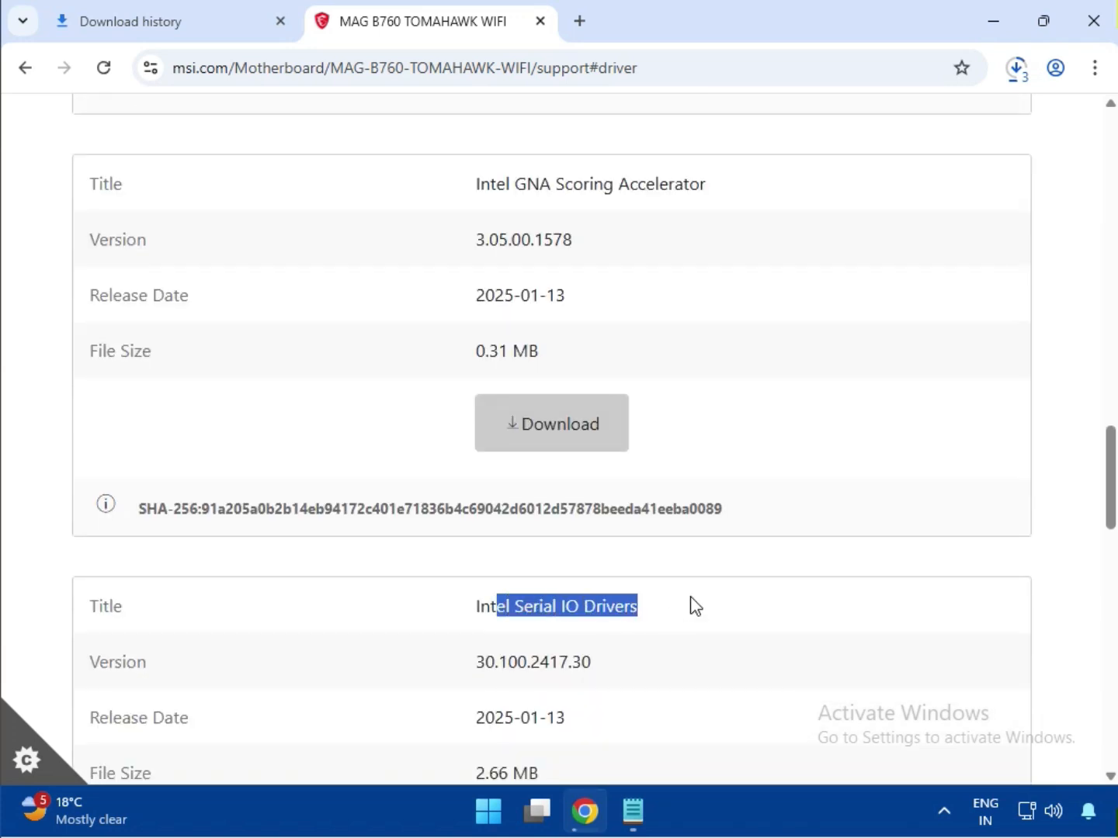
Show bt_drivers (3).zip in its folder from the full download history and select intel_vga_arl (2).zip there.
{"action": "left_click", "coordinate": [1021, 78]}
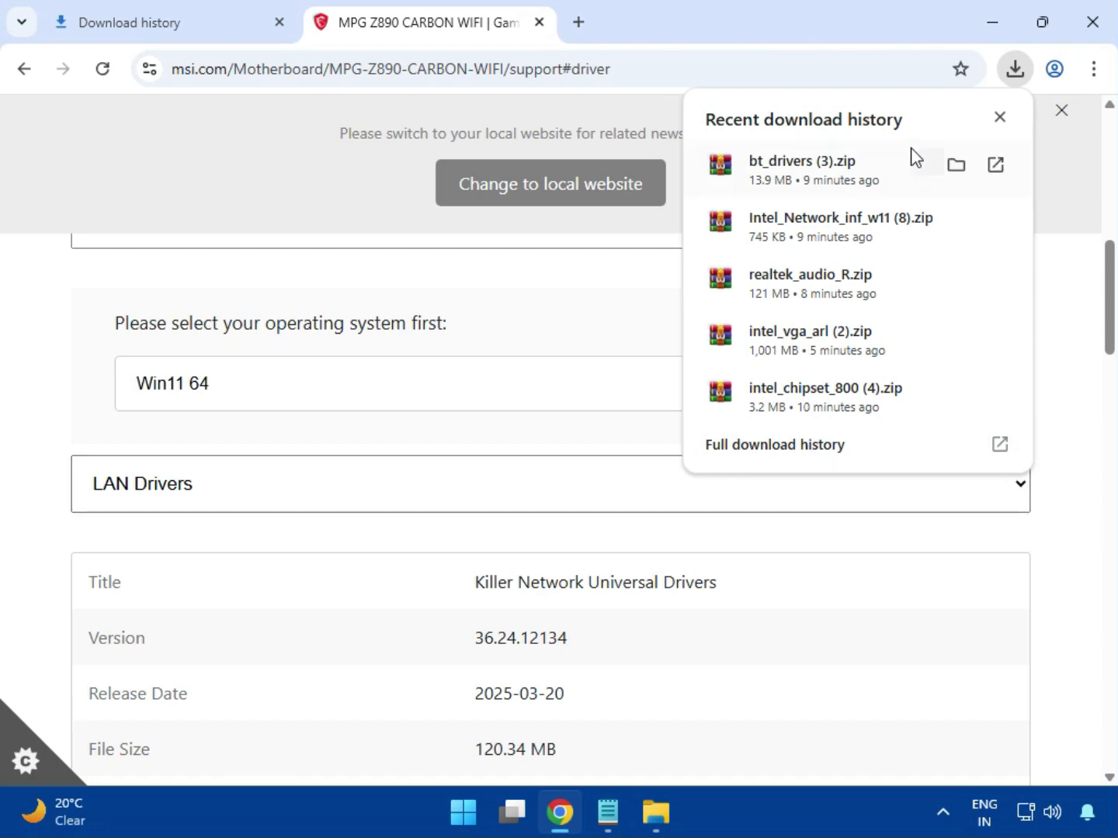
{"action": "left_click", "coordinate": [747, 457]}
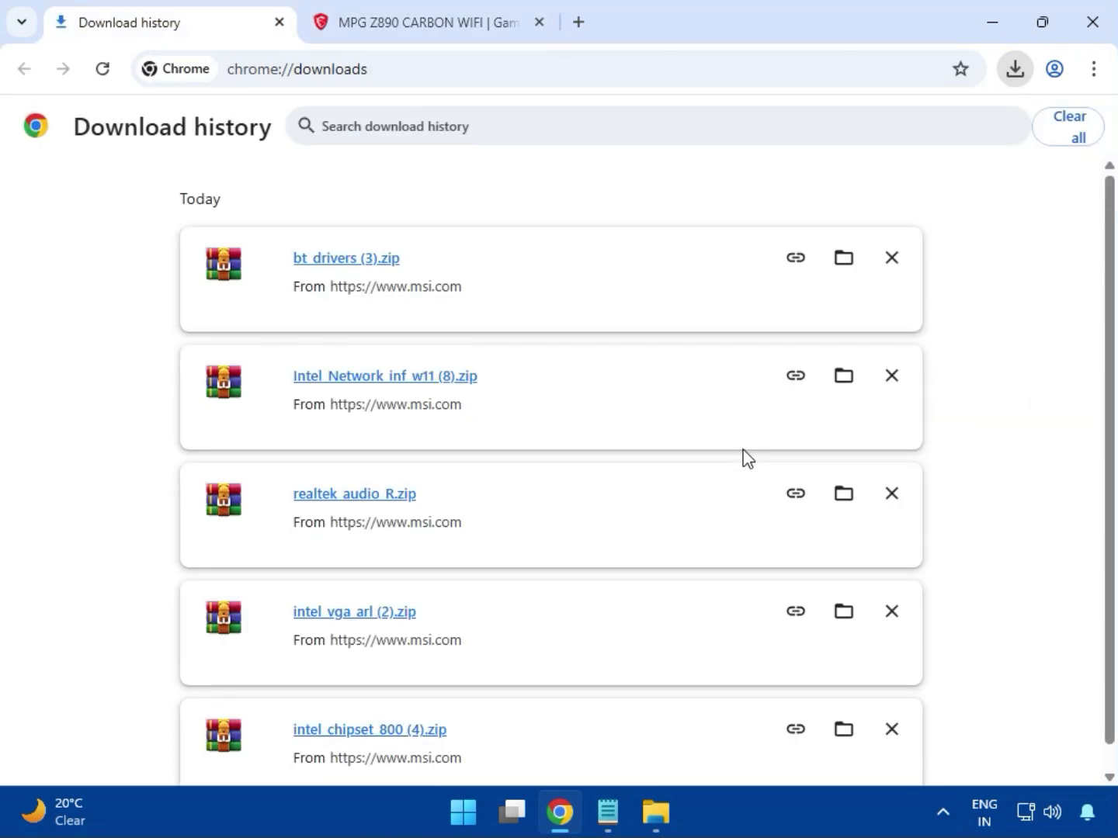
{"action": "left_click", "coordinate": [840, 259]}
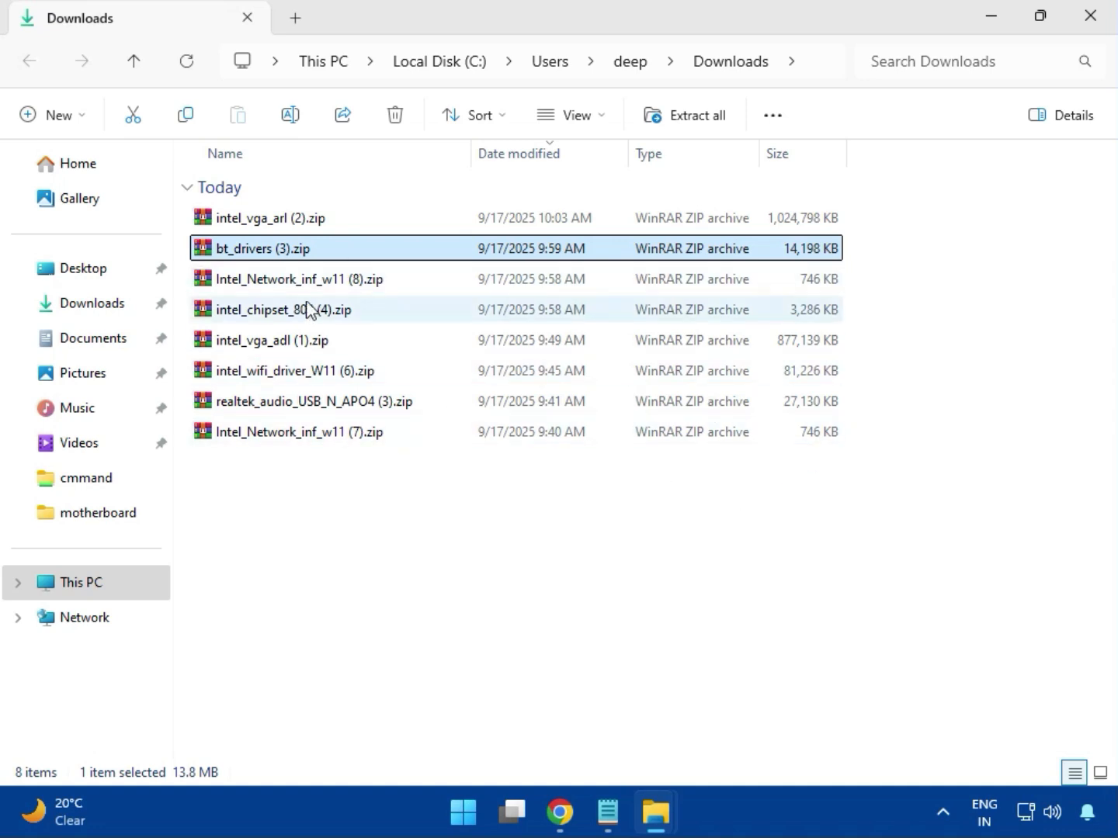
{"action": "left_click", "coordinate": [311, 228]}
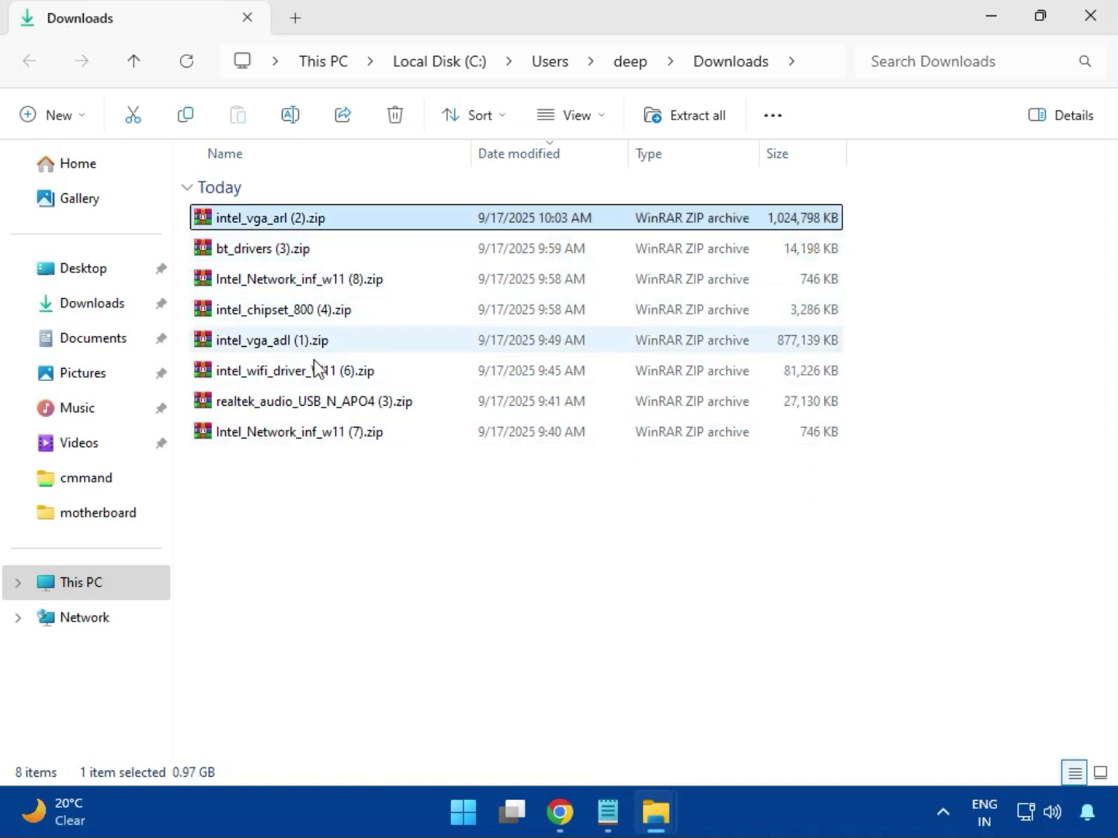
Run Installer.exe from the Intel VGA Driver_32.0.101.6629 folder inside intel_vga_arl (2).zip, dismissing the WinRAR license notice.
{"action": "double_click", "coordinate": [304, 225]}
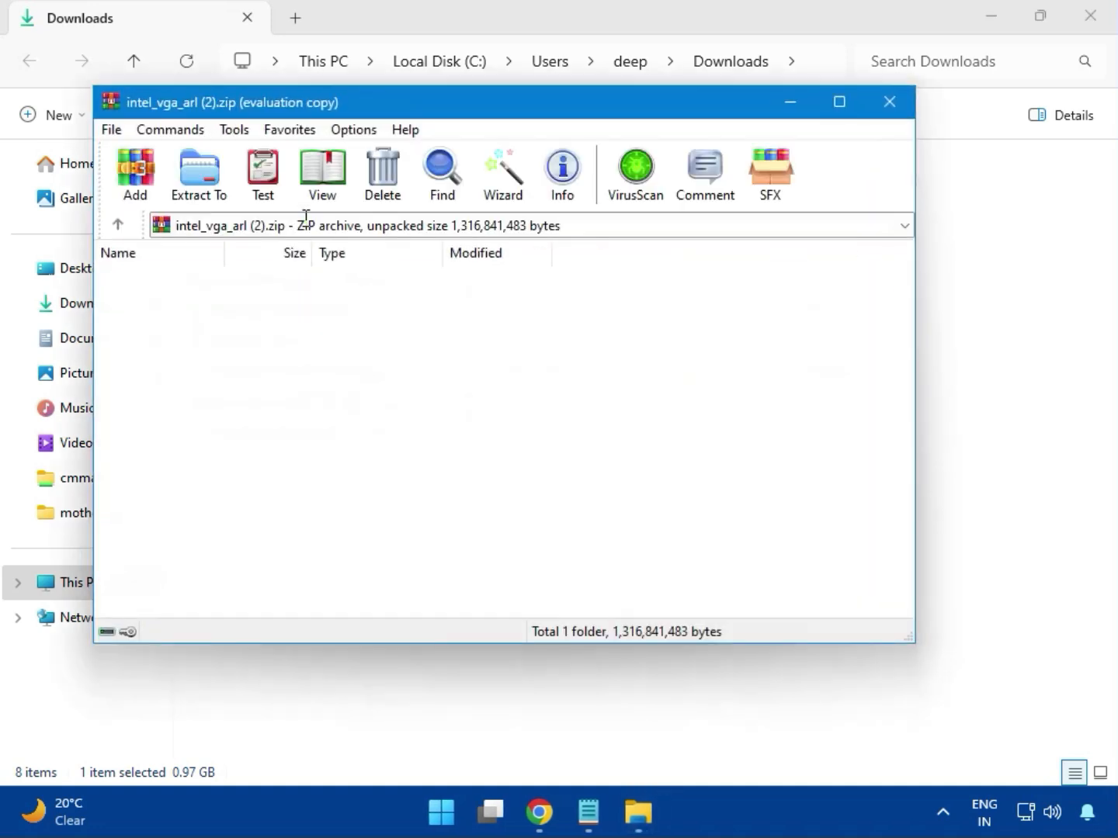
{"action": "left_click", "coordinate": [199, 305]}
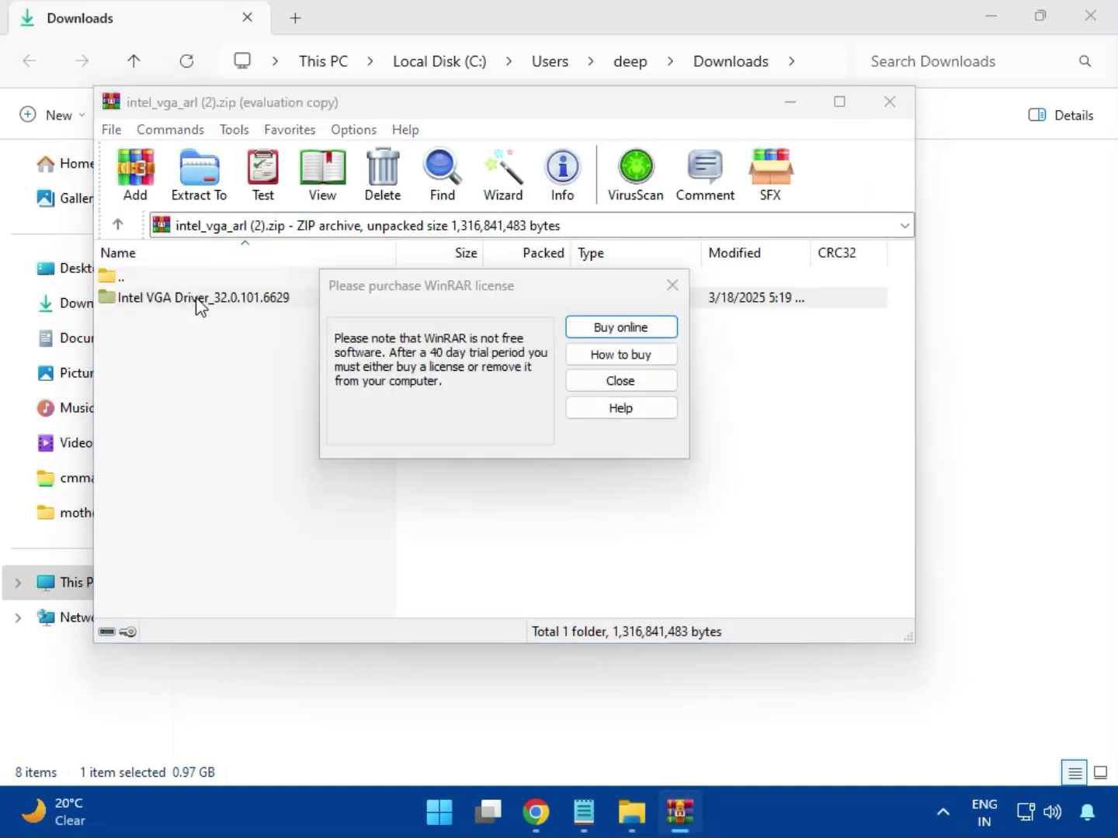
{"action": "left_click", "coordinate": [670, 286]}
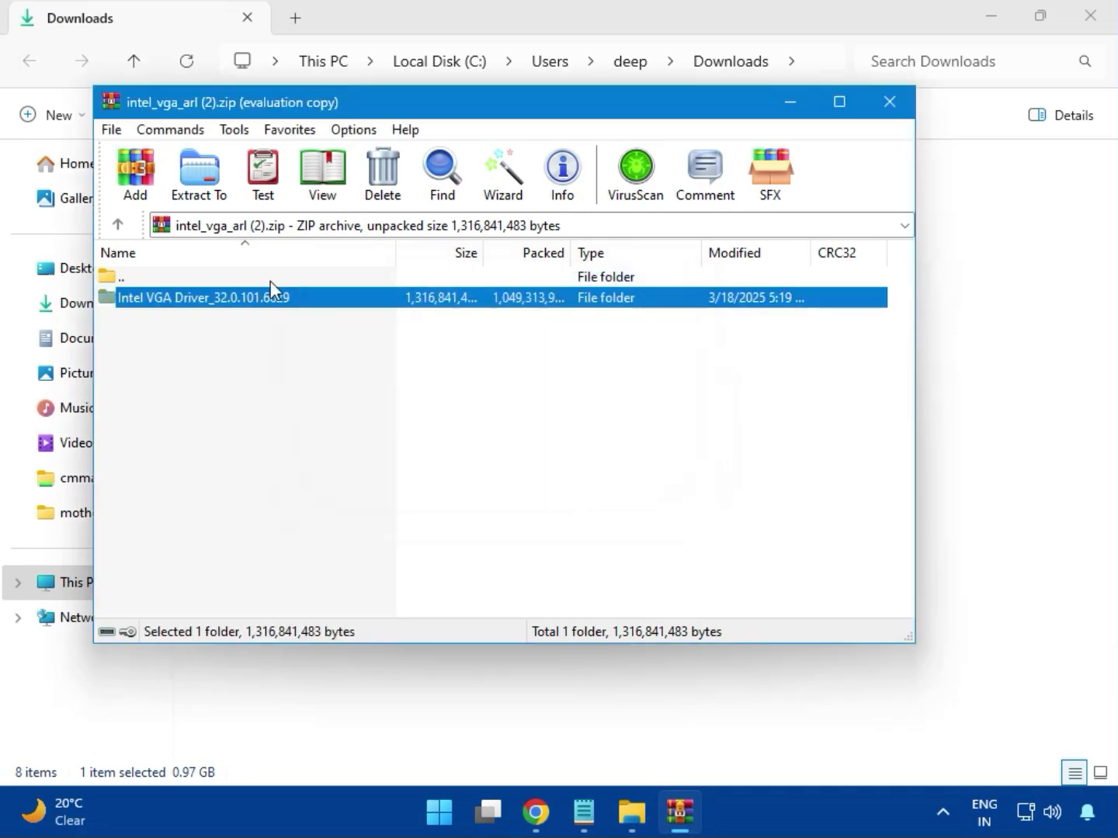
{"action": "double_click", "coordinate": [234, 299]}
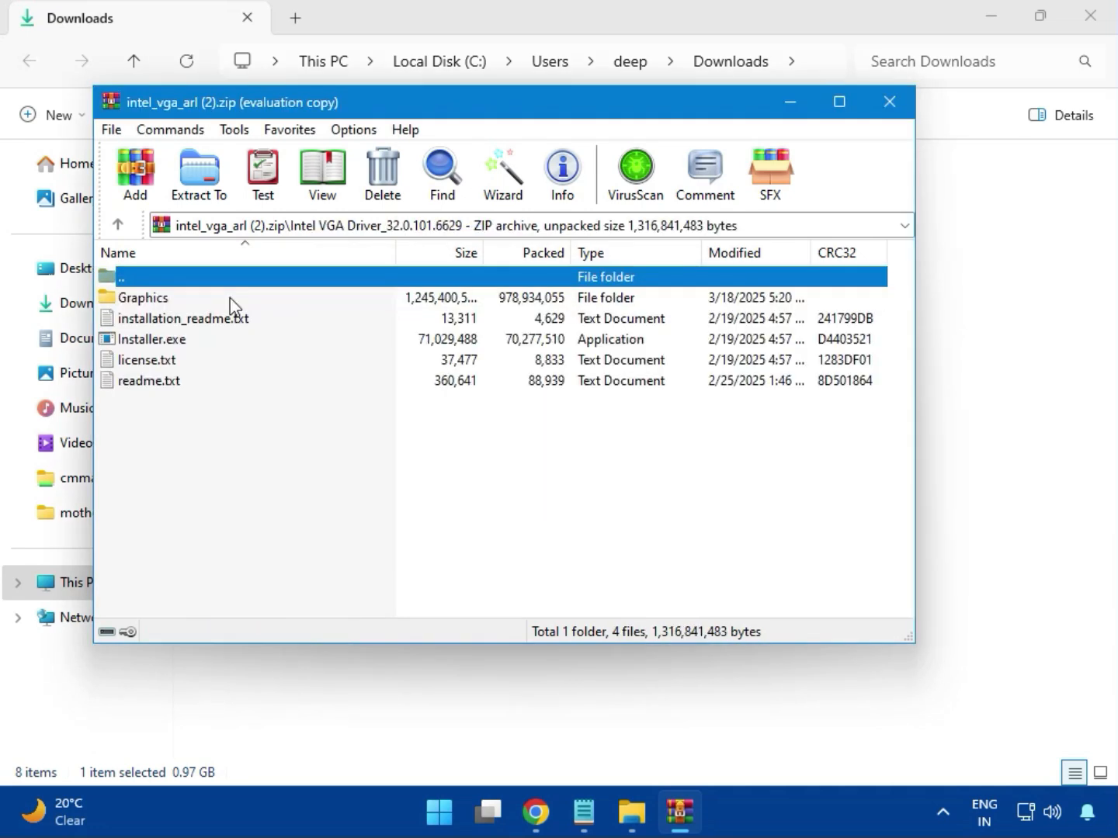
{"action": "left_click", "coordinate": [187, 348]}
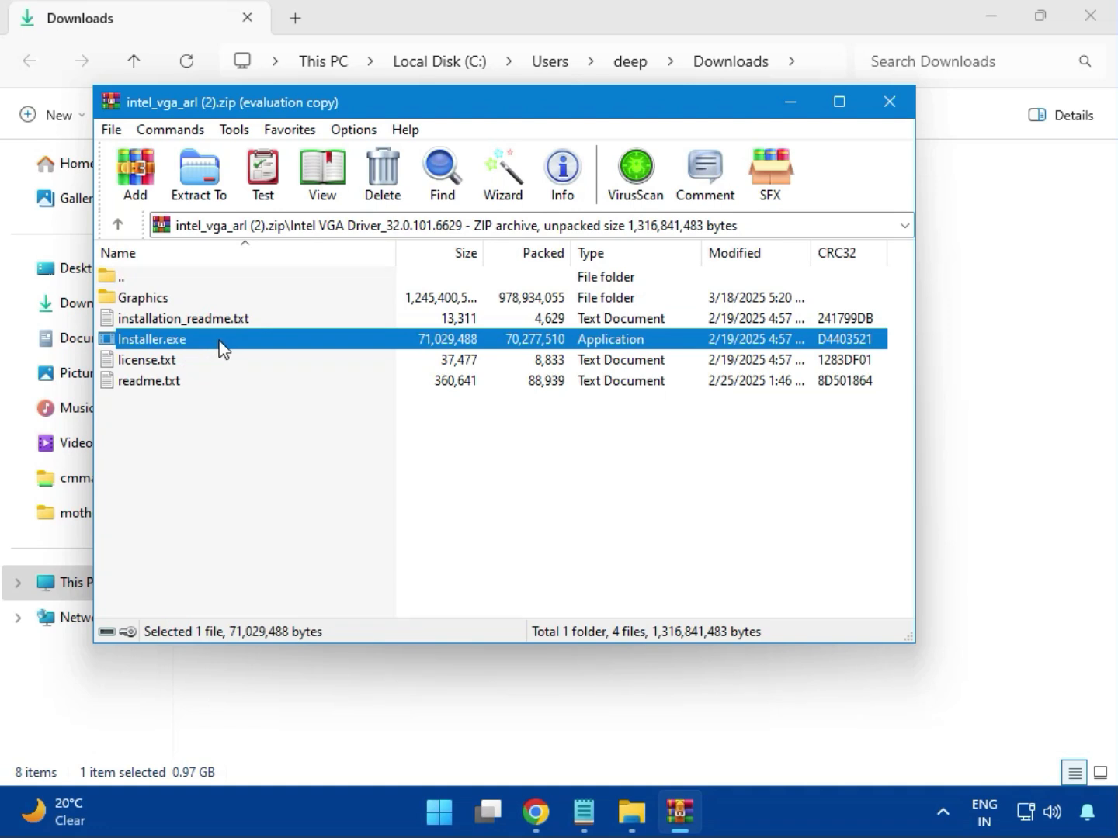
{"action": "double_click", "coordinate": [219, 342]}
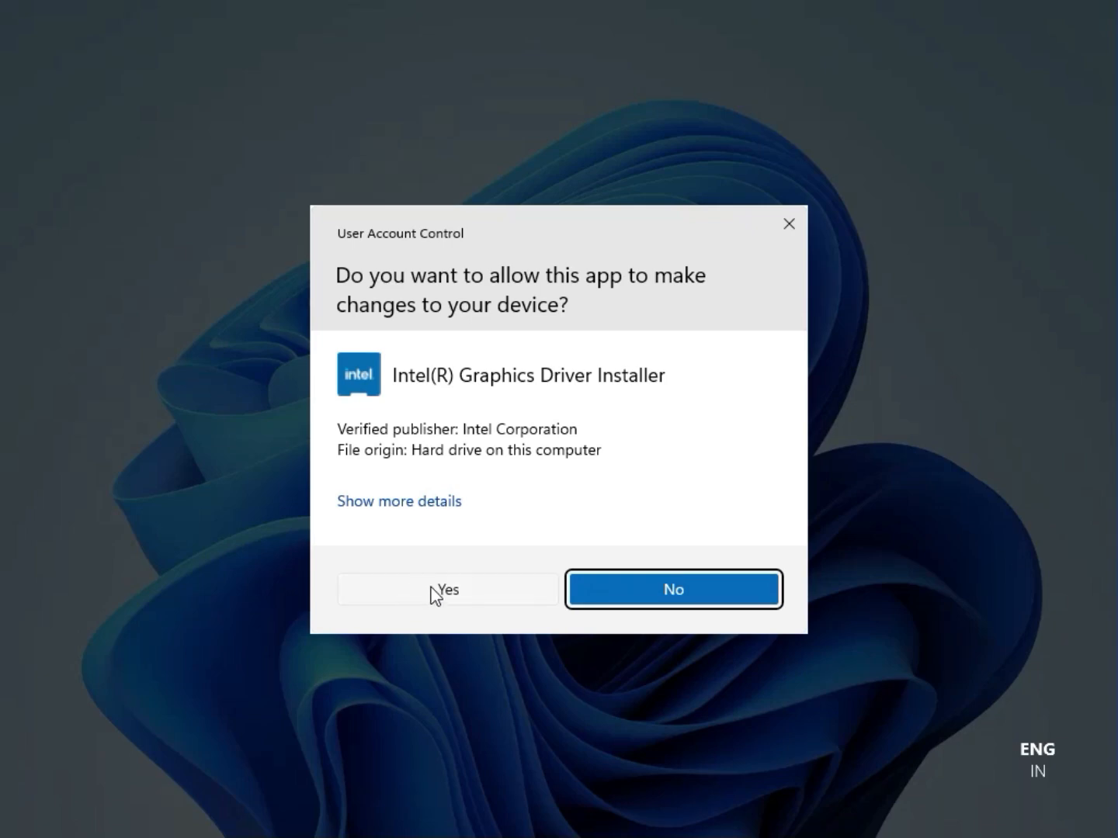
Allow the Intel Graphics Driver Installer to make changes, try to install the graphics driver, and close the installer and its archive.
{"action": "left_click", "coordinate": [435, 595]}
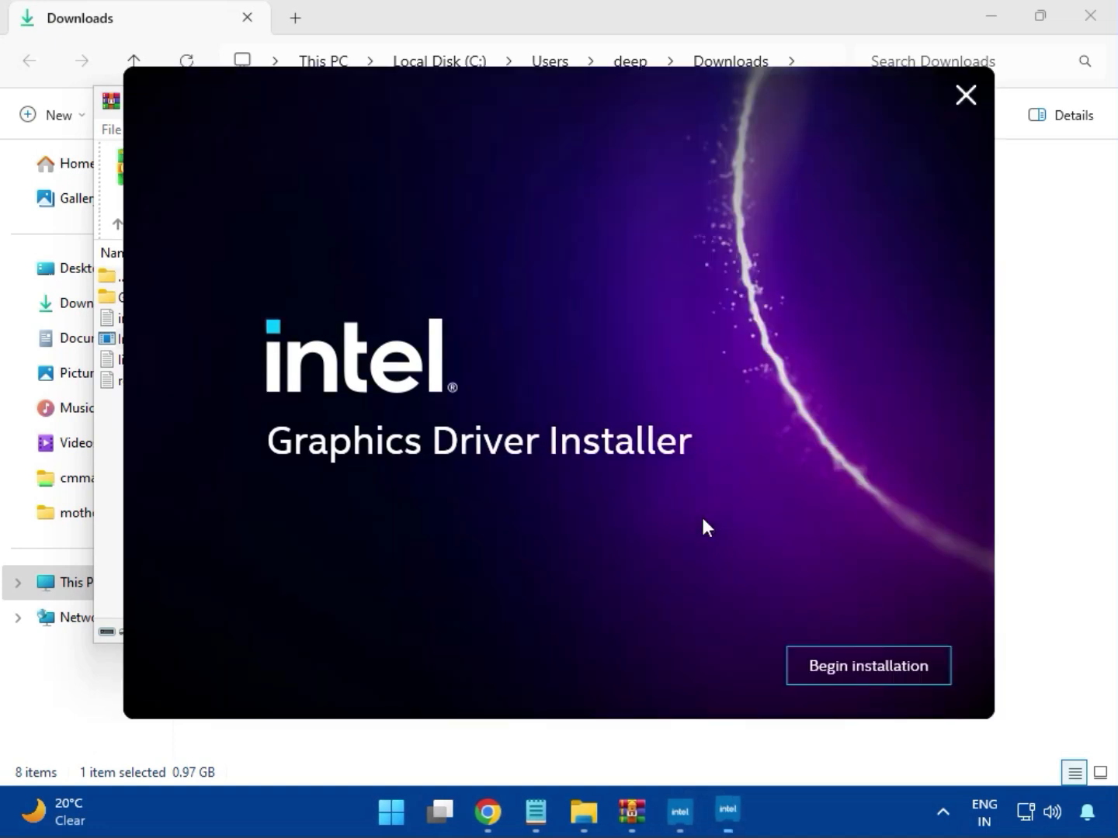
{"action": "left_click", "coordinate": [853, 667]}
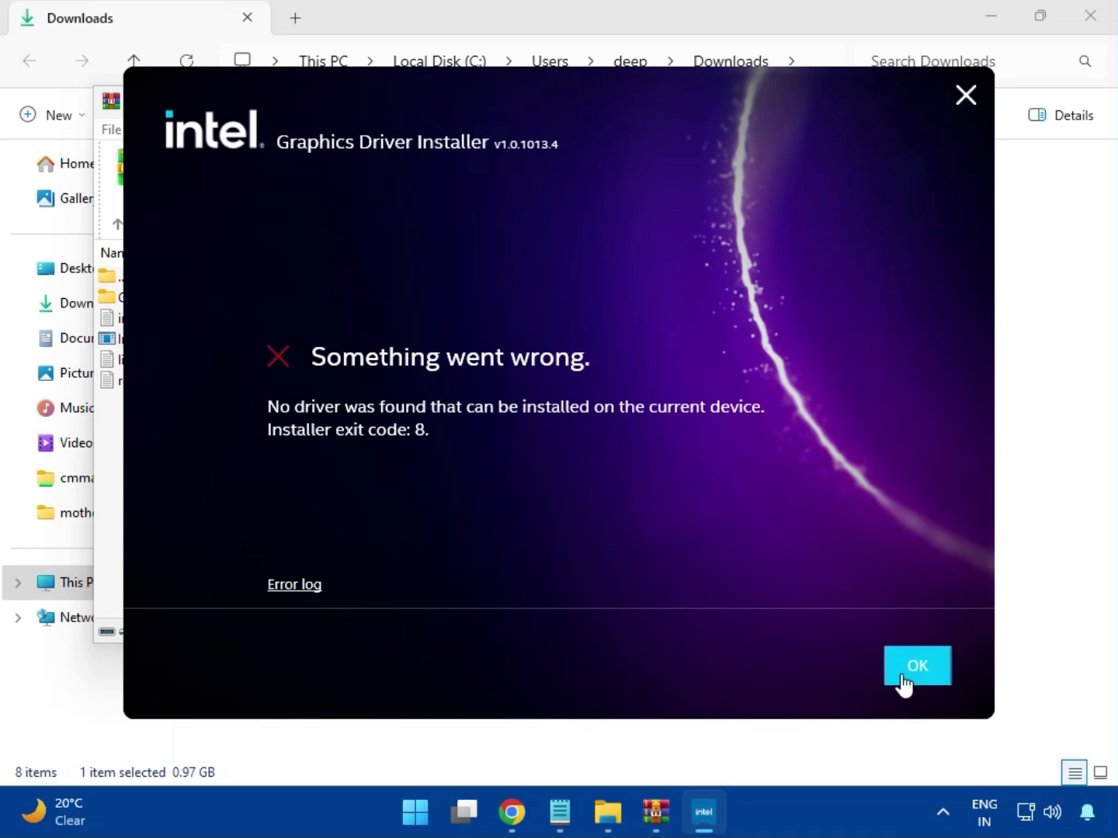
{"action": "left_click", "coordinate": [900, 678]}
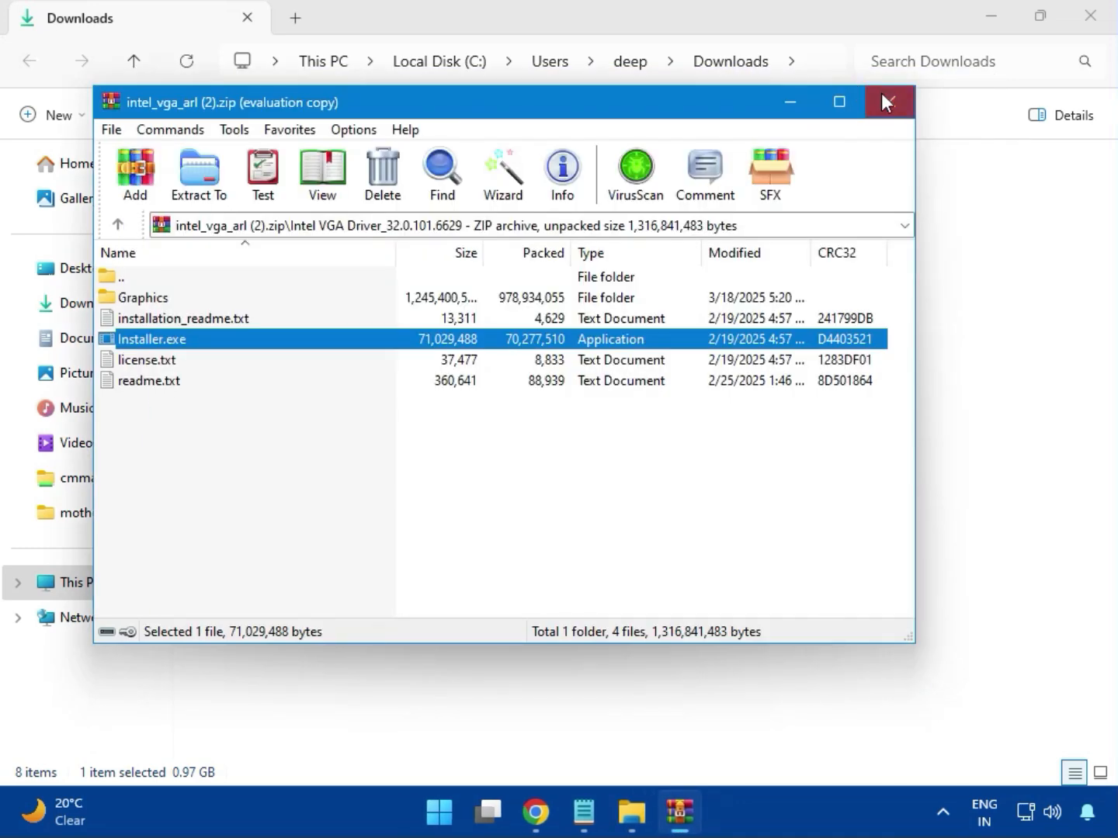
{"action": "left_click", "coordinate": [885, 101]}
Run Intel Bluetooth.msi from the Intel BlueTooth Driver_23.70.0.2 folder inside bt_drivers (3).zip.
{"action": "left_click", "coordinate": [233, 262]}
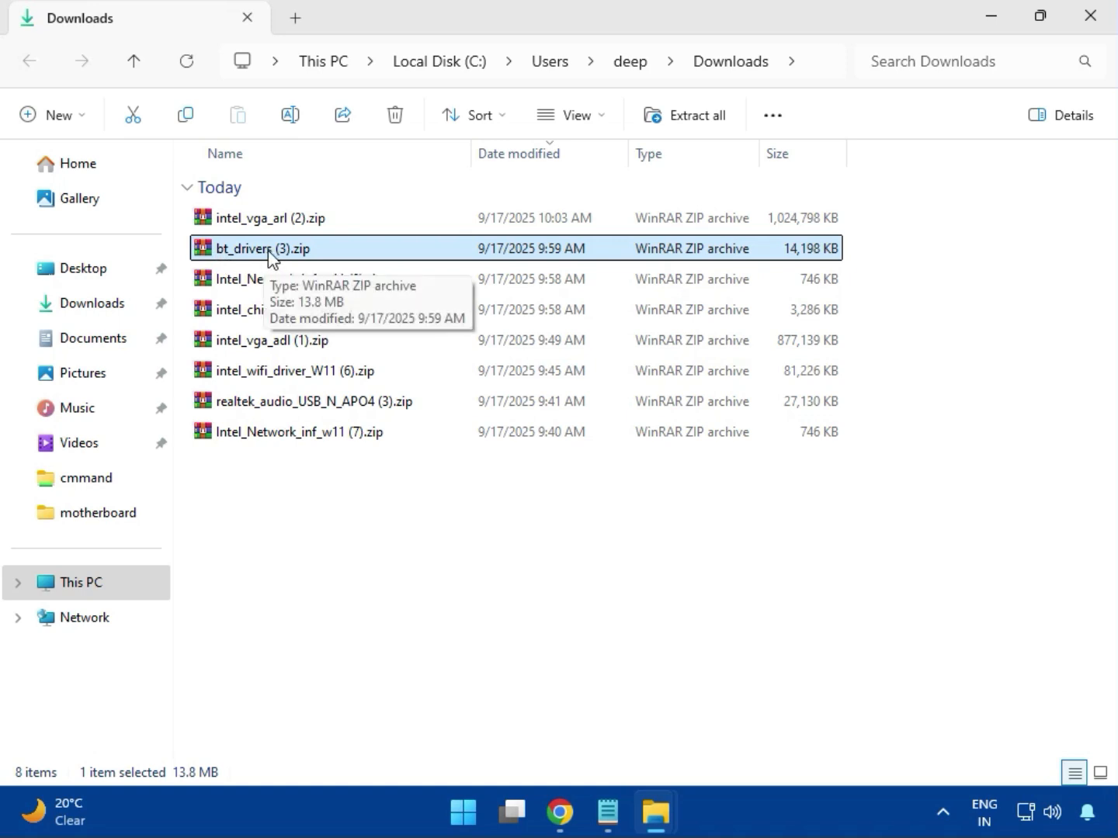
{"action": "double_click", "coordinate": [269, 250]}
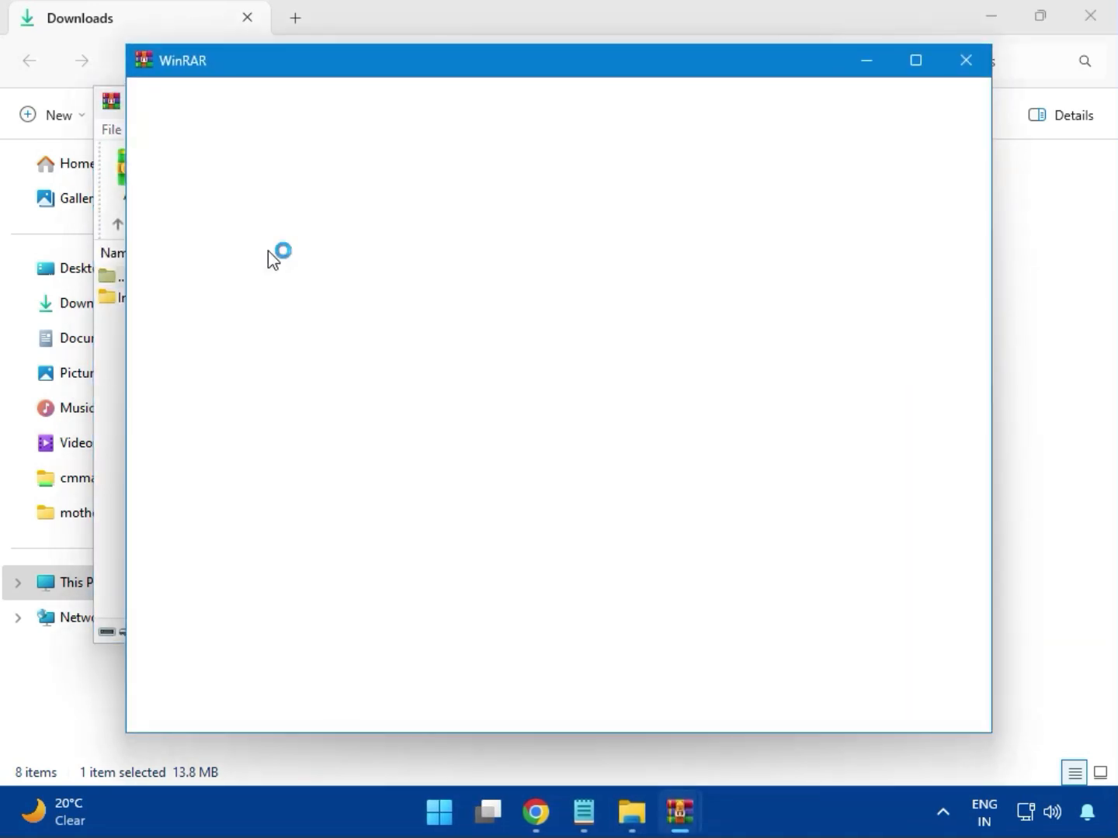
{"action": "left_click", "coordinate": [968, 61]}
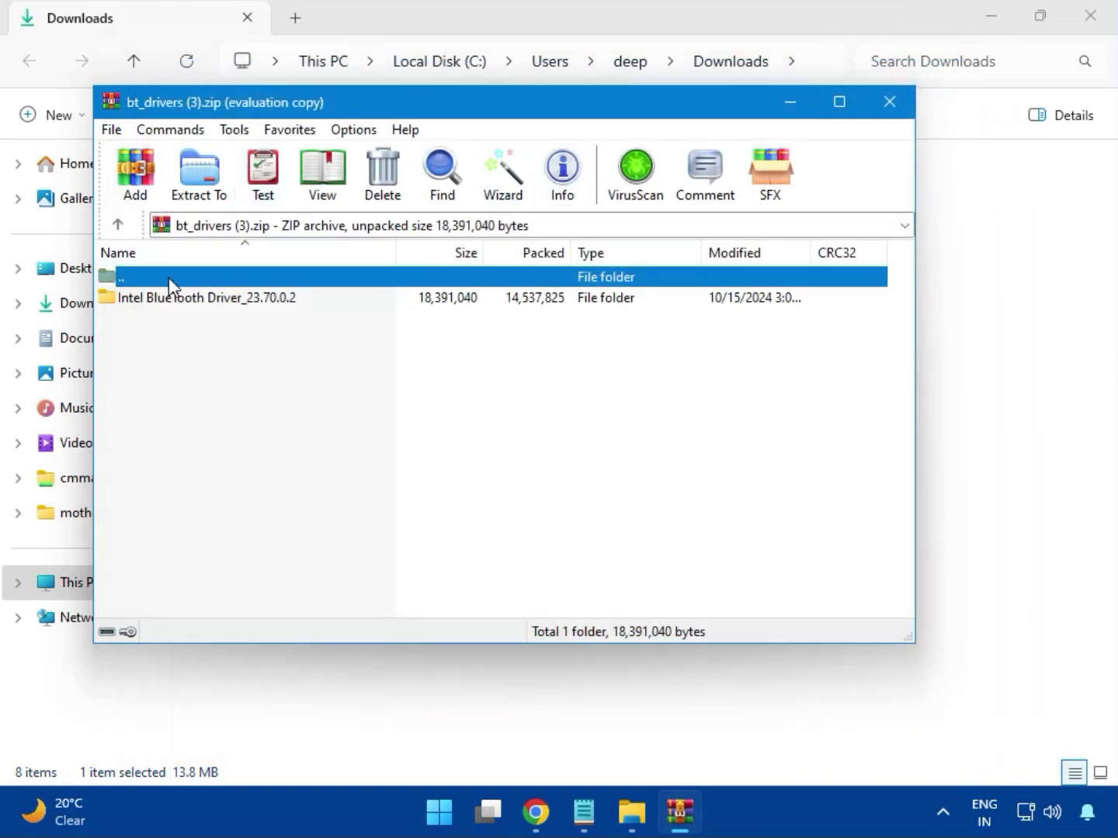
{"action": "left_click", "coordinate": [129, 302]}
{"action": "double_click", "coordinate": [209, 299]}
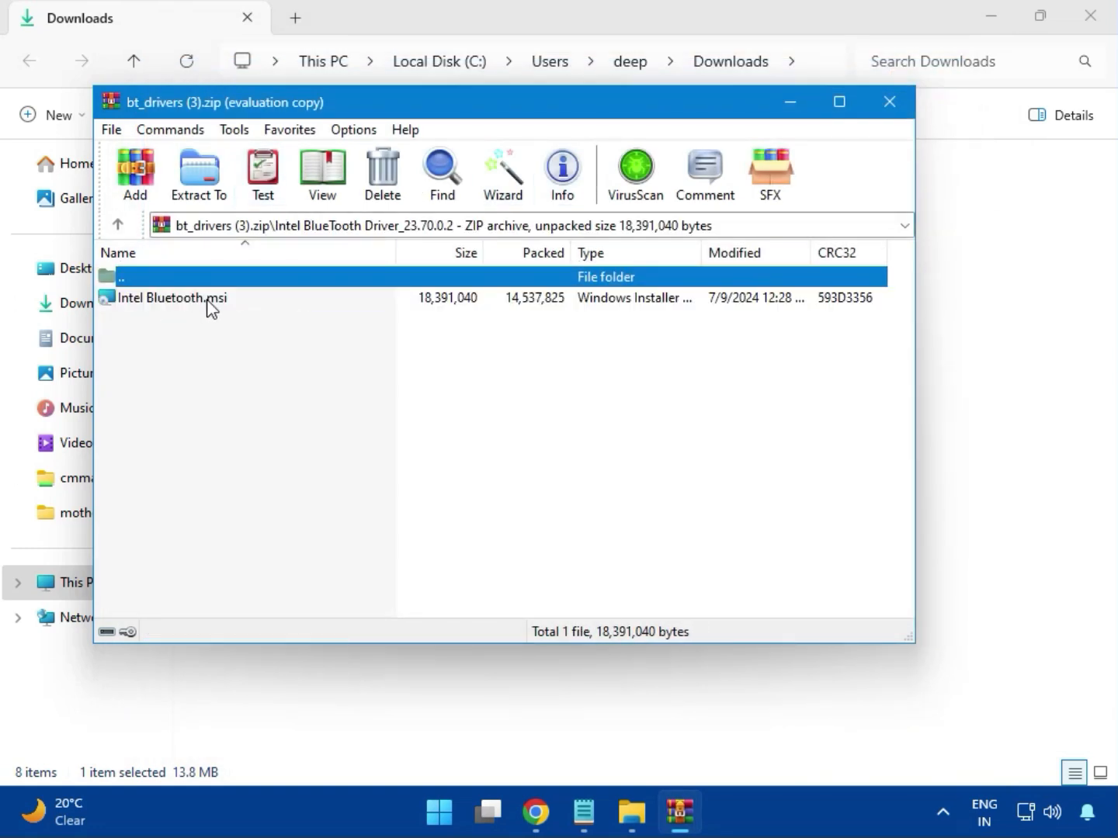
{"action": "double_click", "coordinate": [185, 300]}
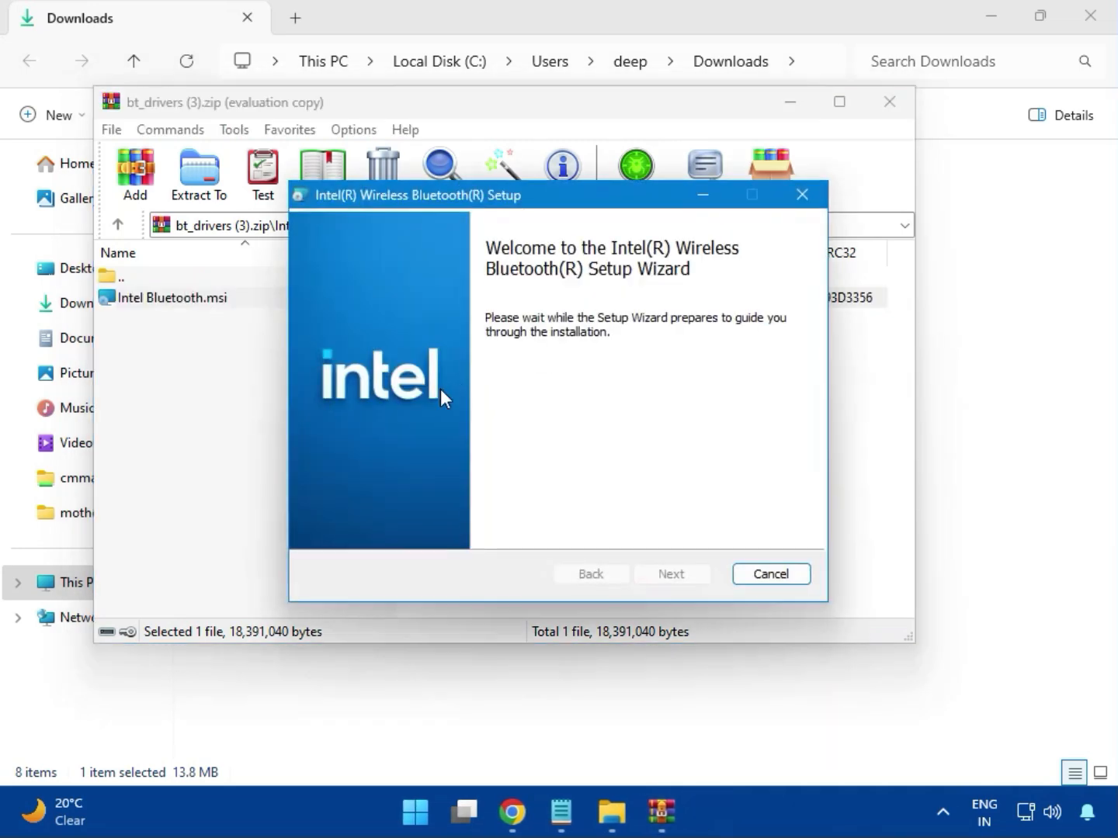
Install Intel Wireless Bluetooth with the license terms accepted and the Typical setup type, and close the setup and its archive.
{"action": "left_click", "coordinate": [671, 574]}
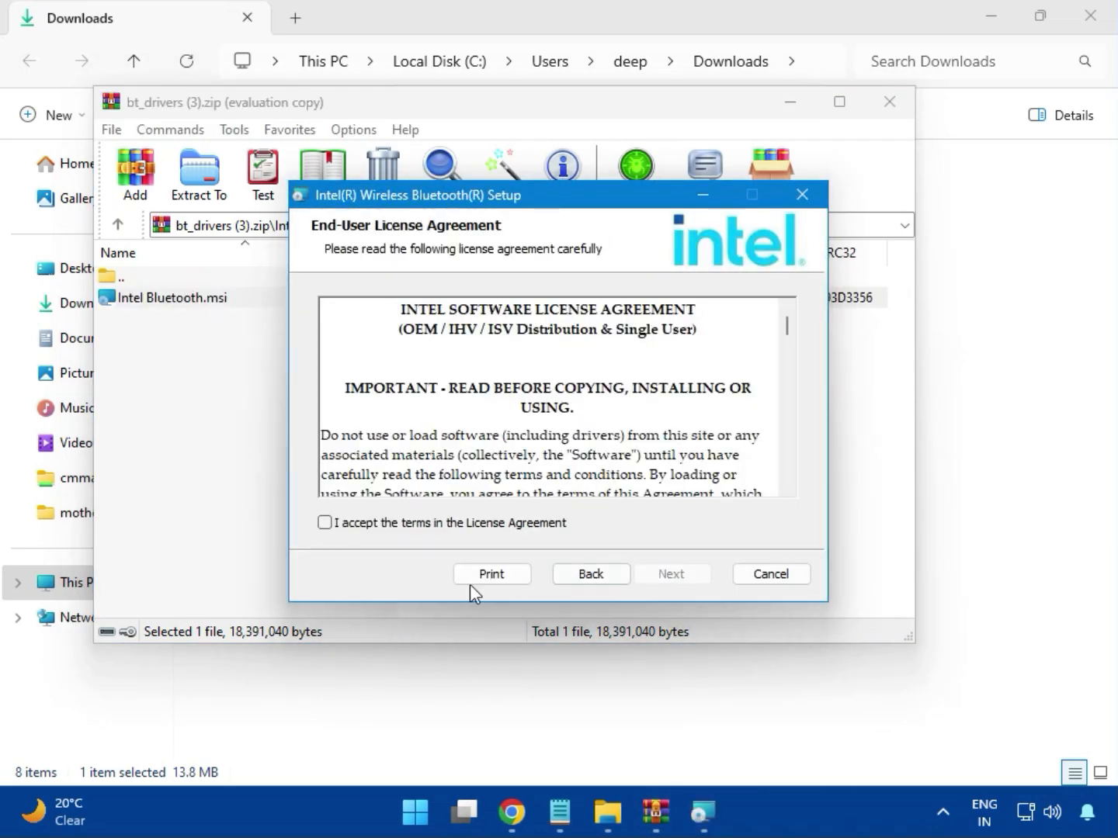
{"action": "left_click", "coordinate": [400, 530]}
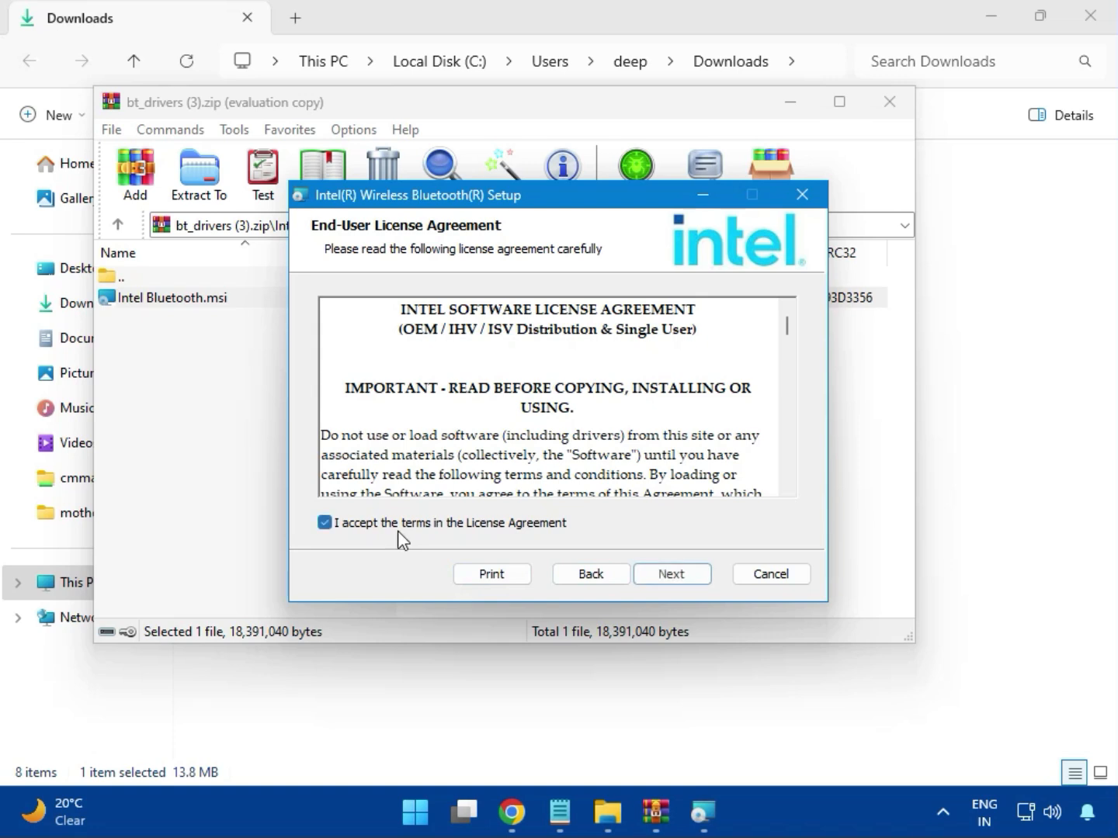
{"action": "left_click", "coordinate": [667, 575]}
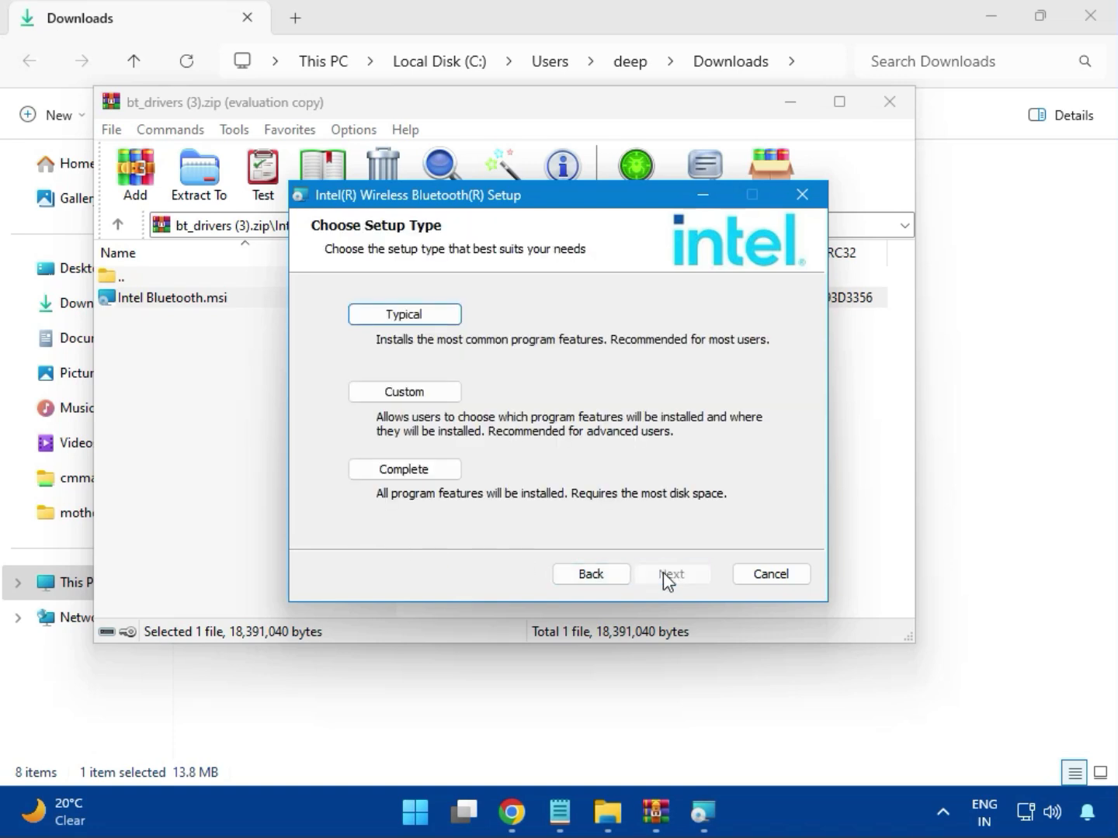
{"action": "left_click", "coordinate": [387, 319]}
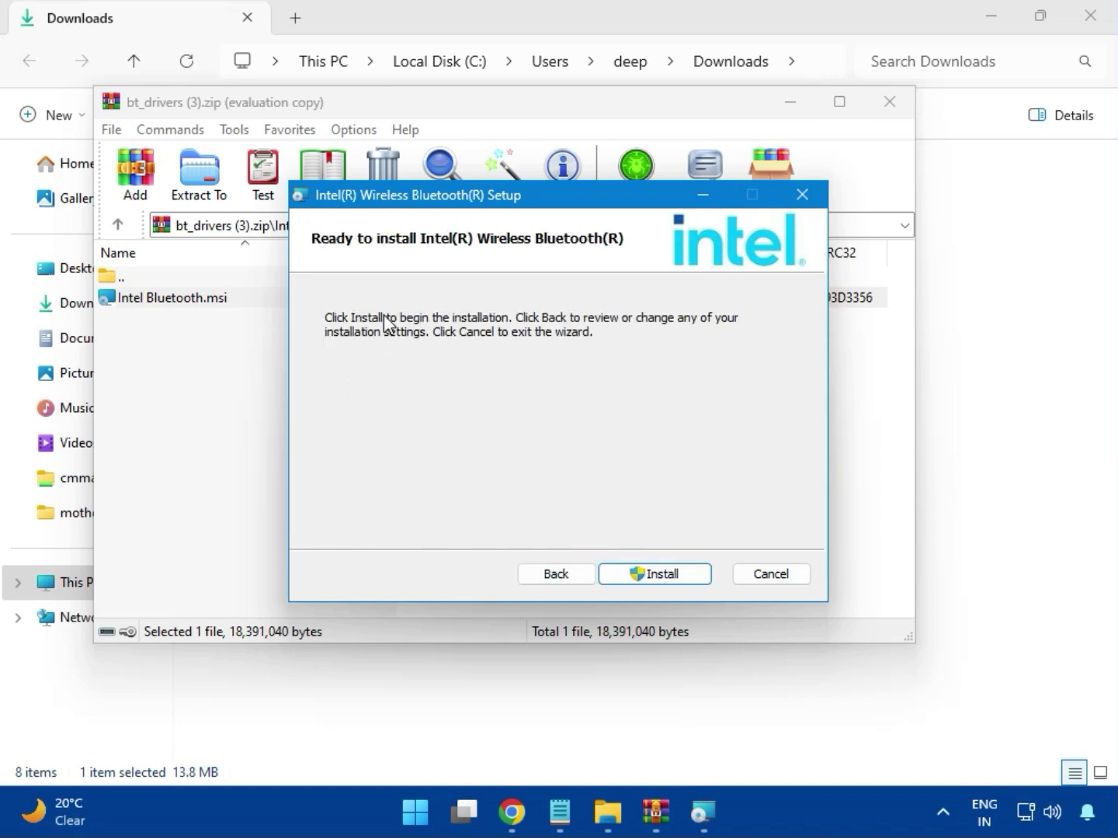
{"action": "left_click", "coordinate": [644, 576]}
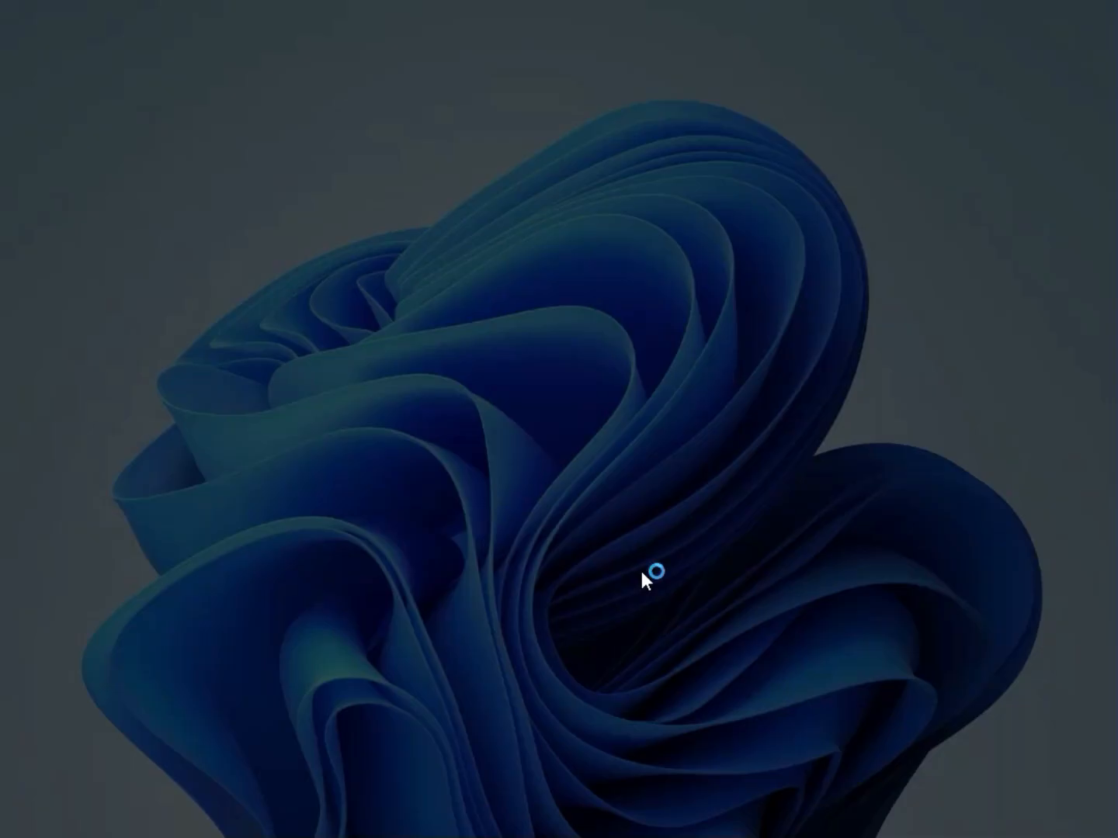
{"action": "left_click", "coordinate": [429, 578]}
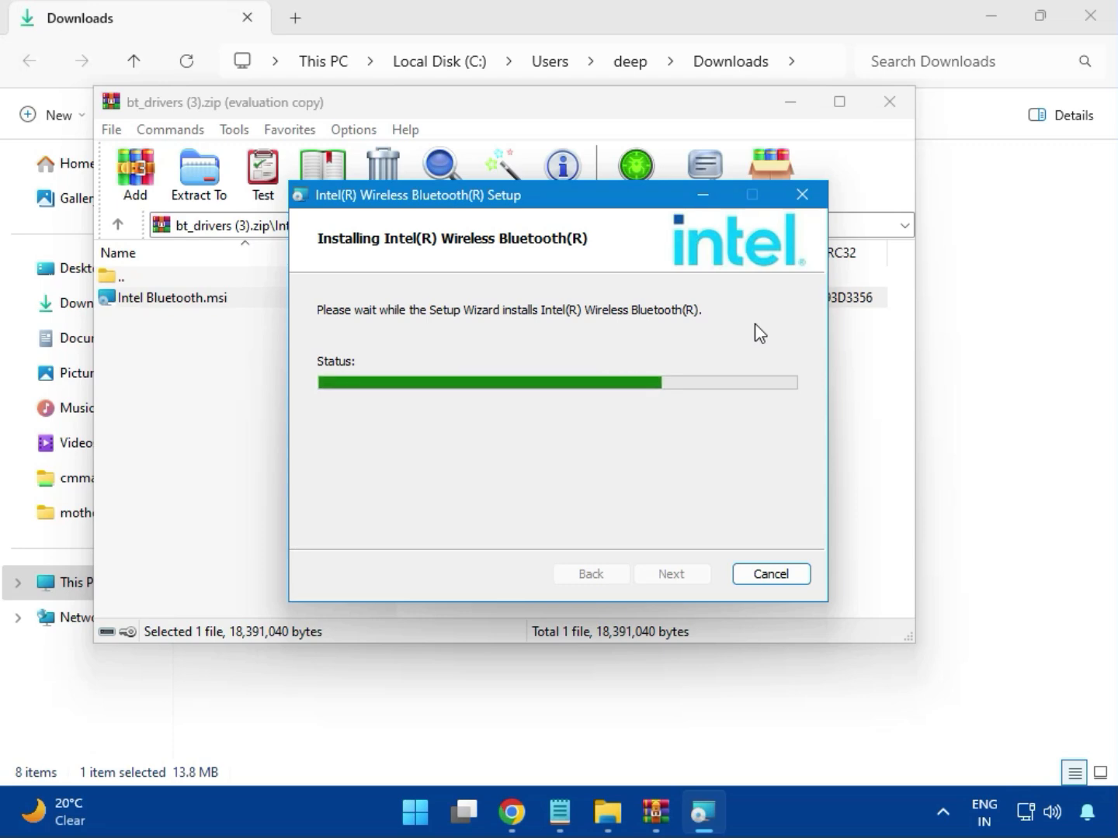
{"action": "left_click", "coordinate": [672, 575]}
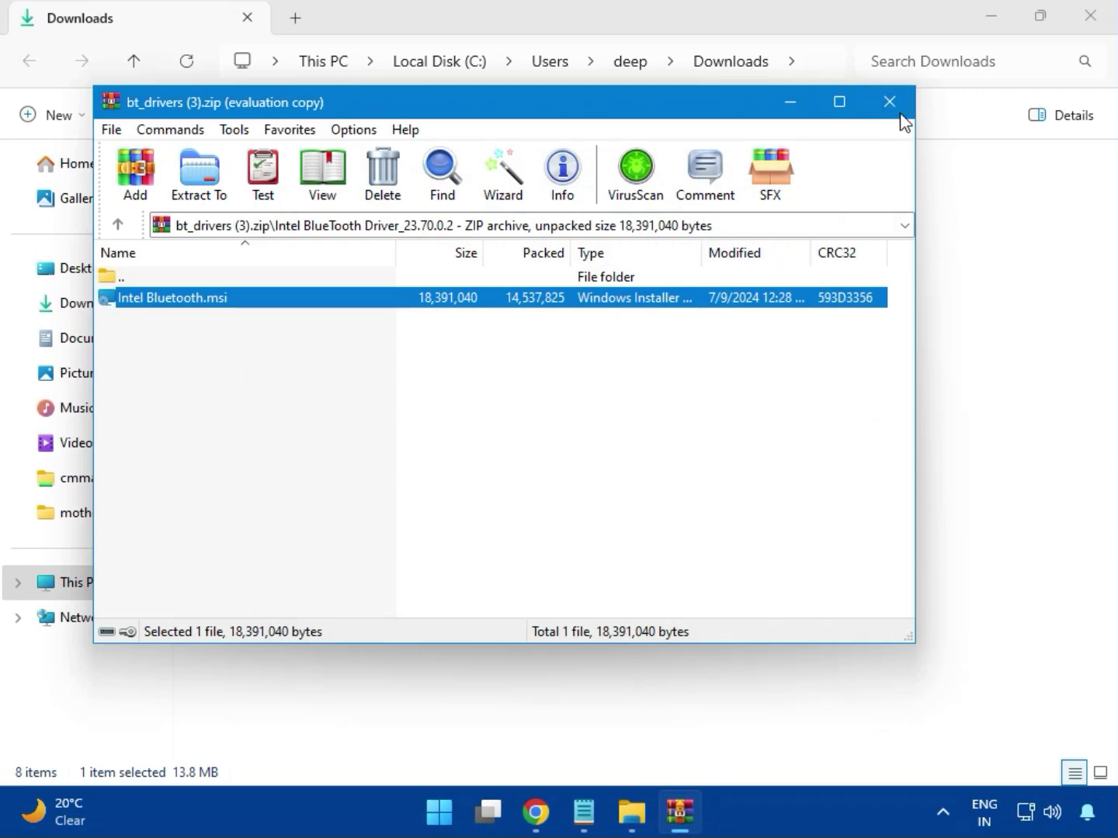
{"action": "left_click", "coordinate": [890, 101]}
Try to install the network driver with MSI SetupDrv64.exe from the W11 folder of Intel_Network_inf_w11 (8).zip, and close the setup and archive.
{"action": "left_click", "coordinate": [292, 289]}
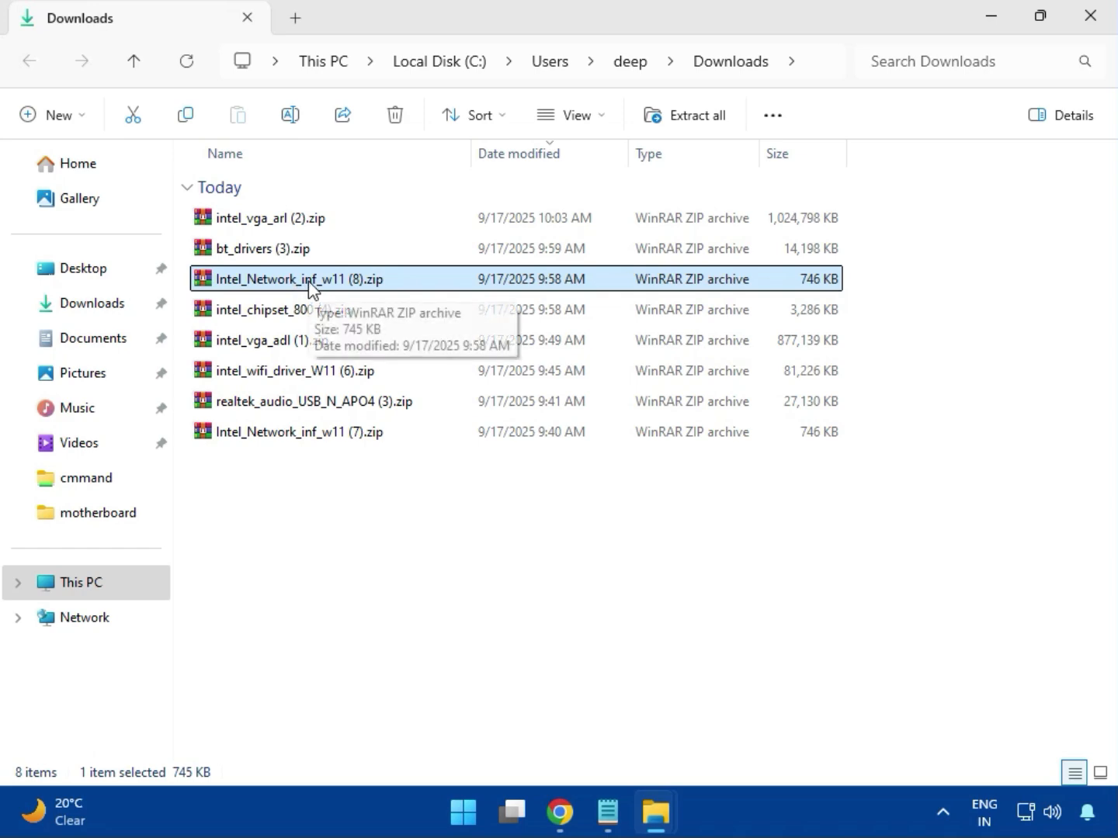
{"action": "double_click", "coordinate": [311, 285]}
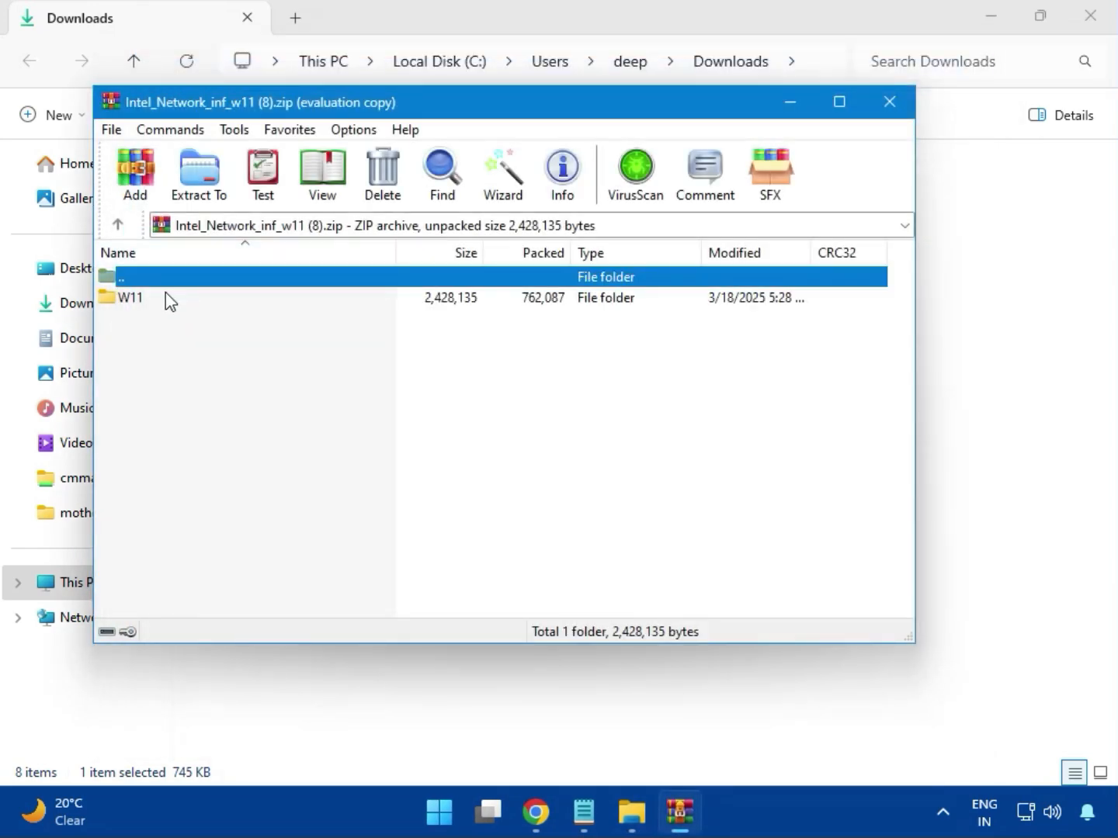
{"action": "left_click", "coordinate": [136, 311]}
{"action": "double_click", "coordinate": [140, 312]}
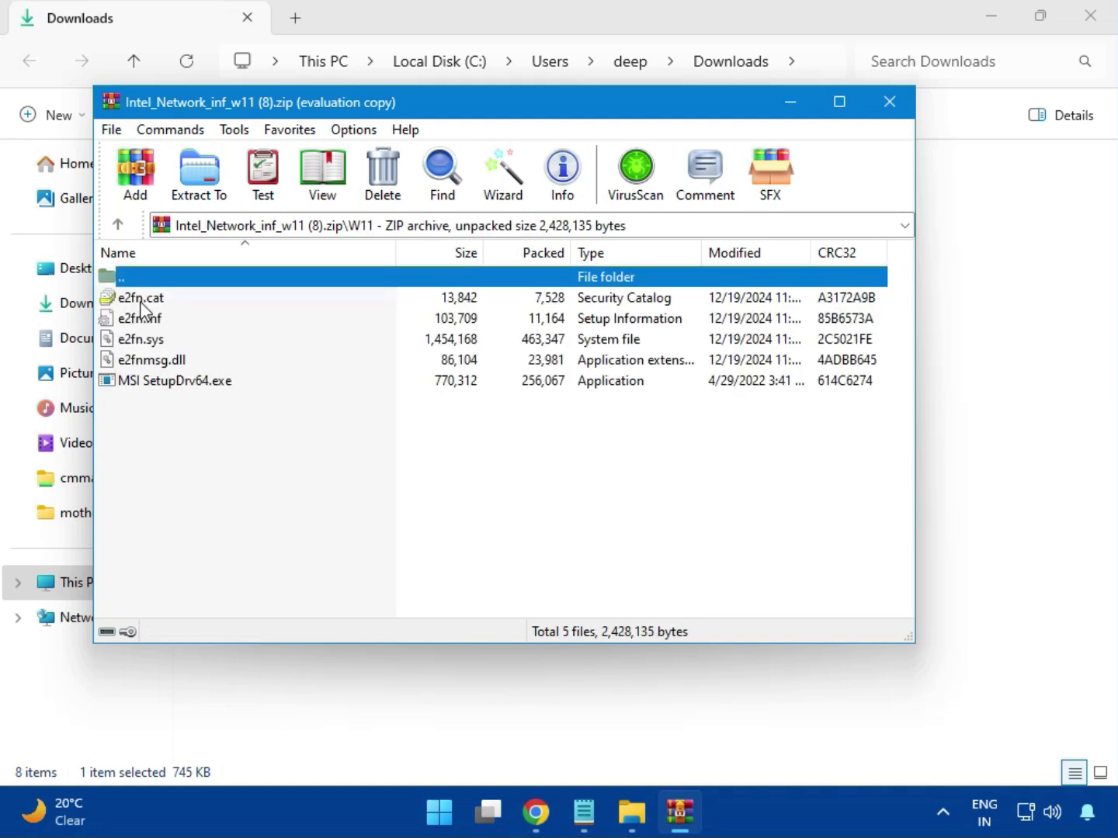
{"action": "double_click", "coordinate": [209, 383]}
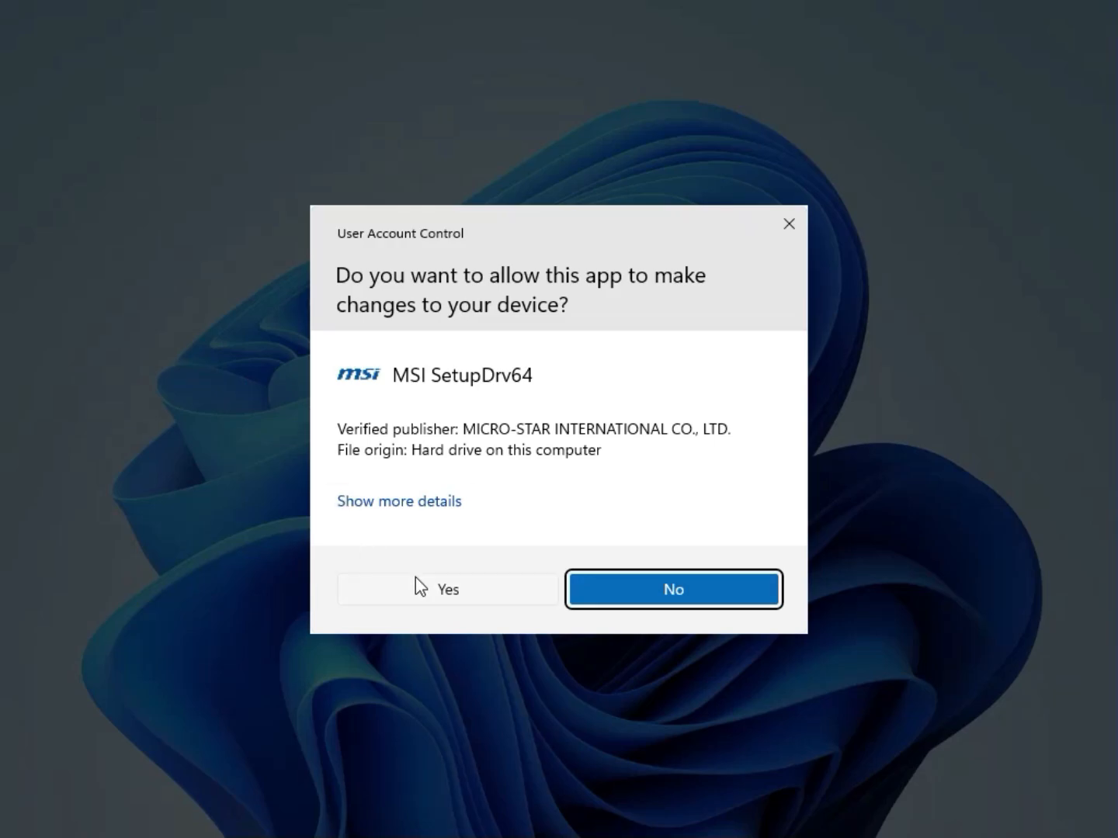
{"action": "left_click", "coordinate": [415, 578]}
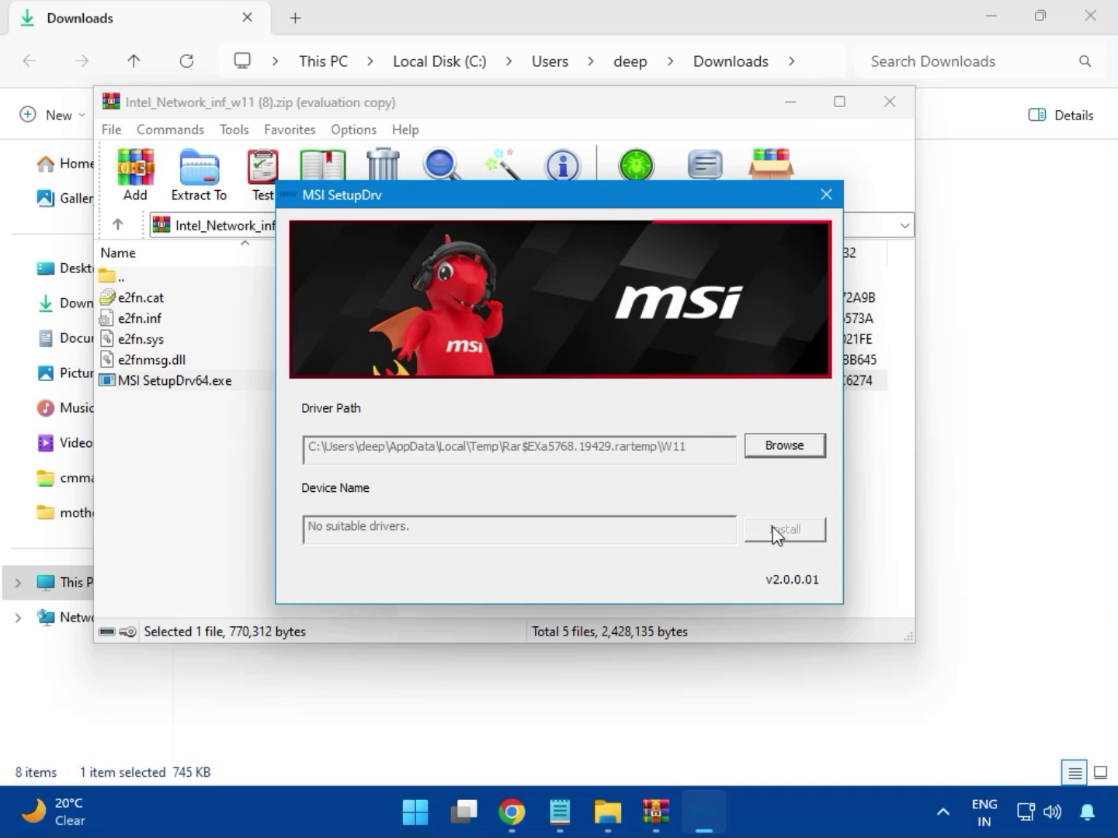
{"action": "left_click", "coordinate": [826, 195]}
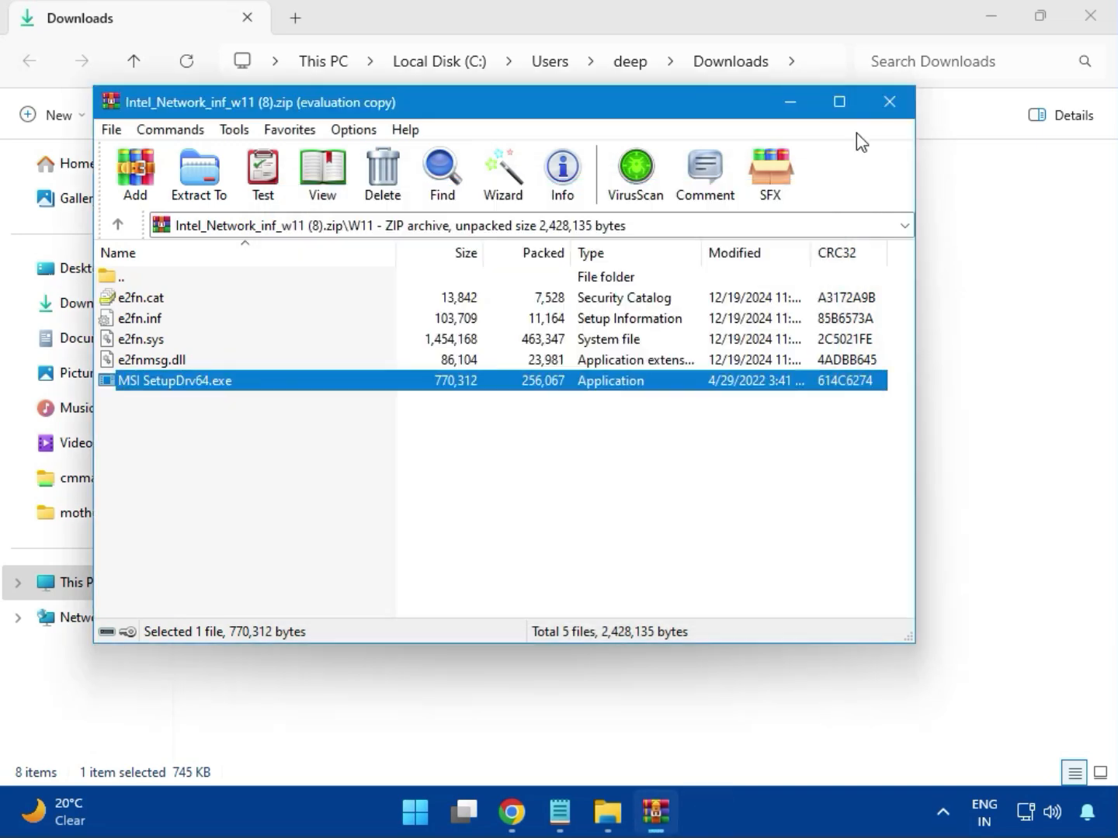
{"action": "left_click", "coordinate": [890, 103]}
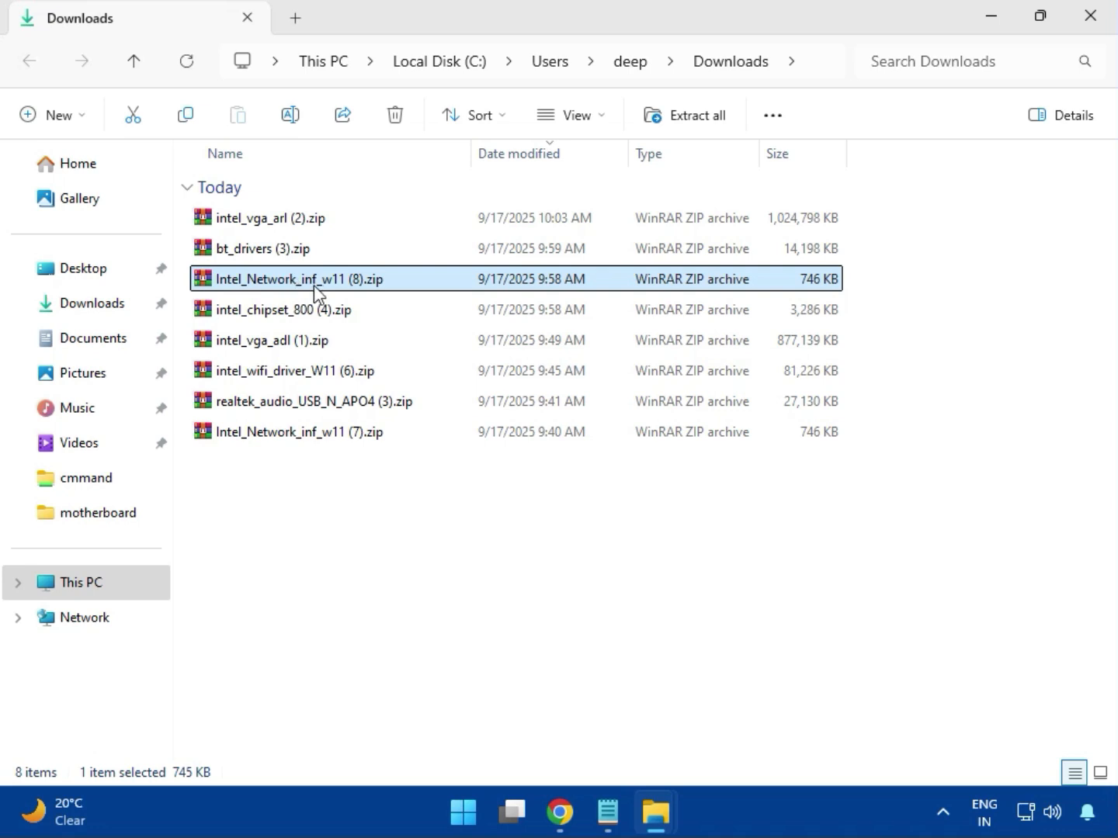
Run SetupChipset.exe from the Intel Chipset Driver_10.1.20062.8627 folder inside intel_chipset_800 (4).zip, dismissing the WinRAR license notice.
{"action": "left_click", "coordinate": [257, 311]}
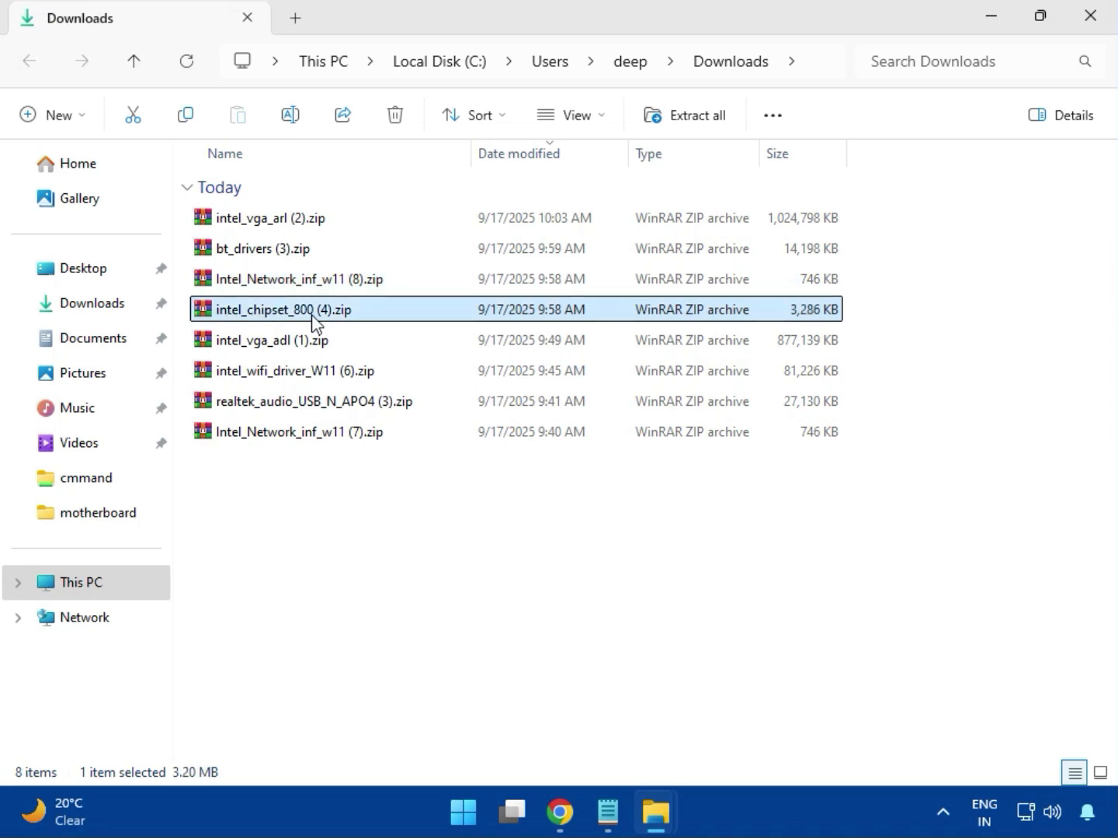
{"action": "double_click", "coordinate": [319, 315]}
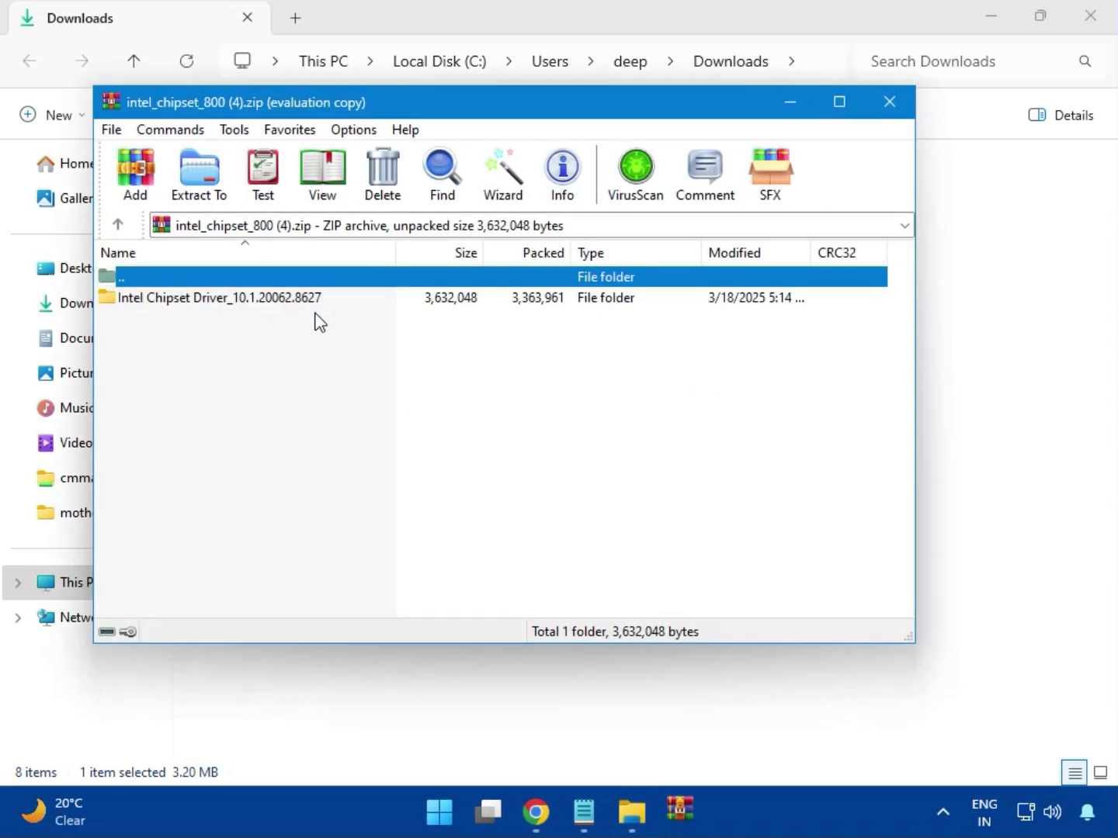
{"action": "left_click", "coordinate": [158, 310]}
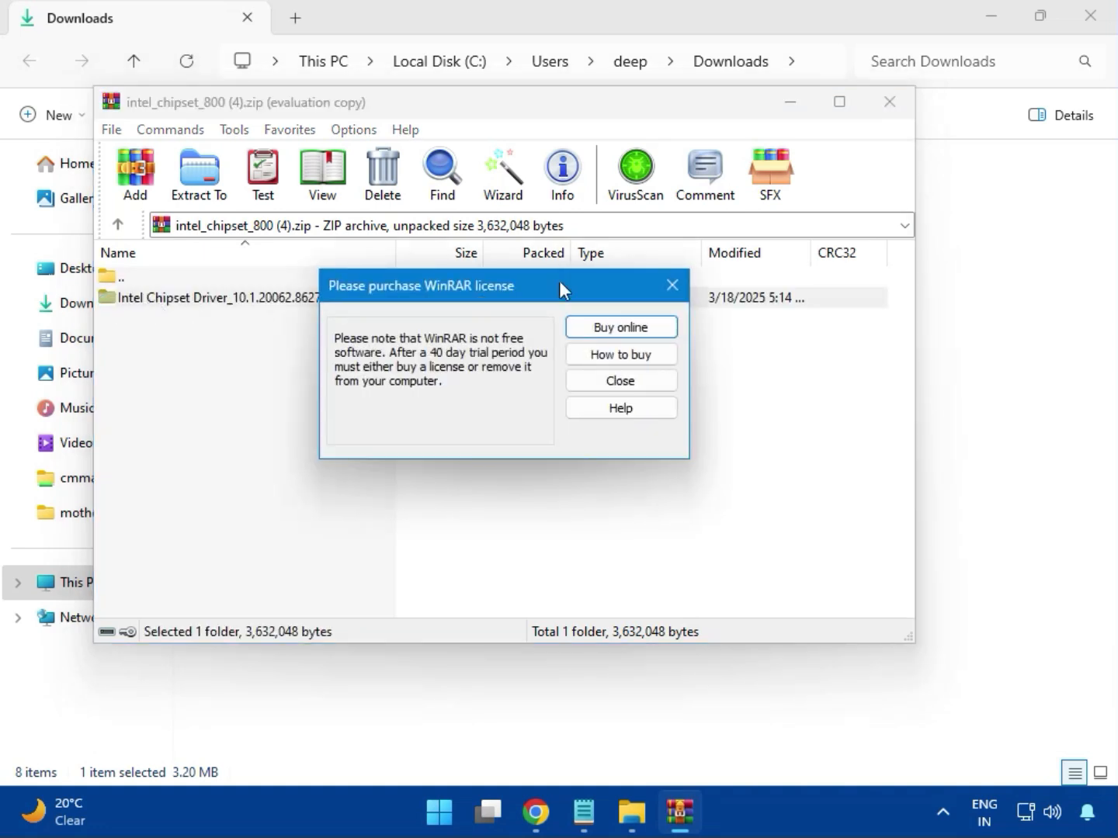
{"action": "left_click", "coordinate": [669, 284]}
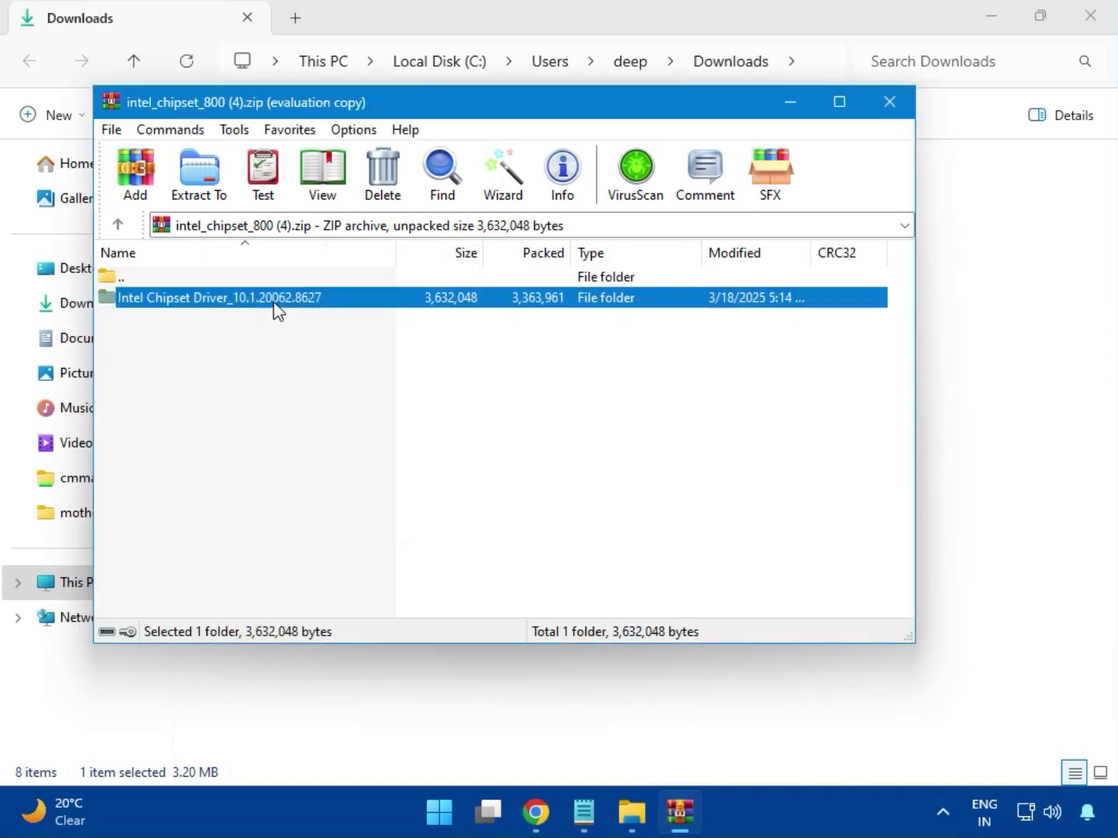
{"action": "double_click", "coordinate": [276, 310]}
{"action": "double_click", "coordinate": [179, 309]}
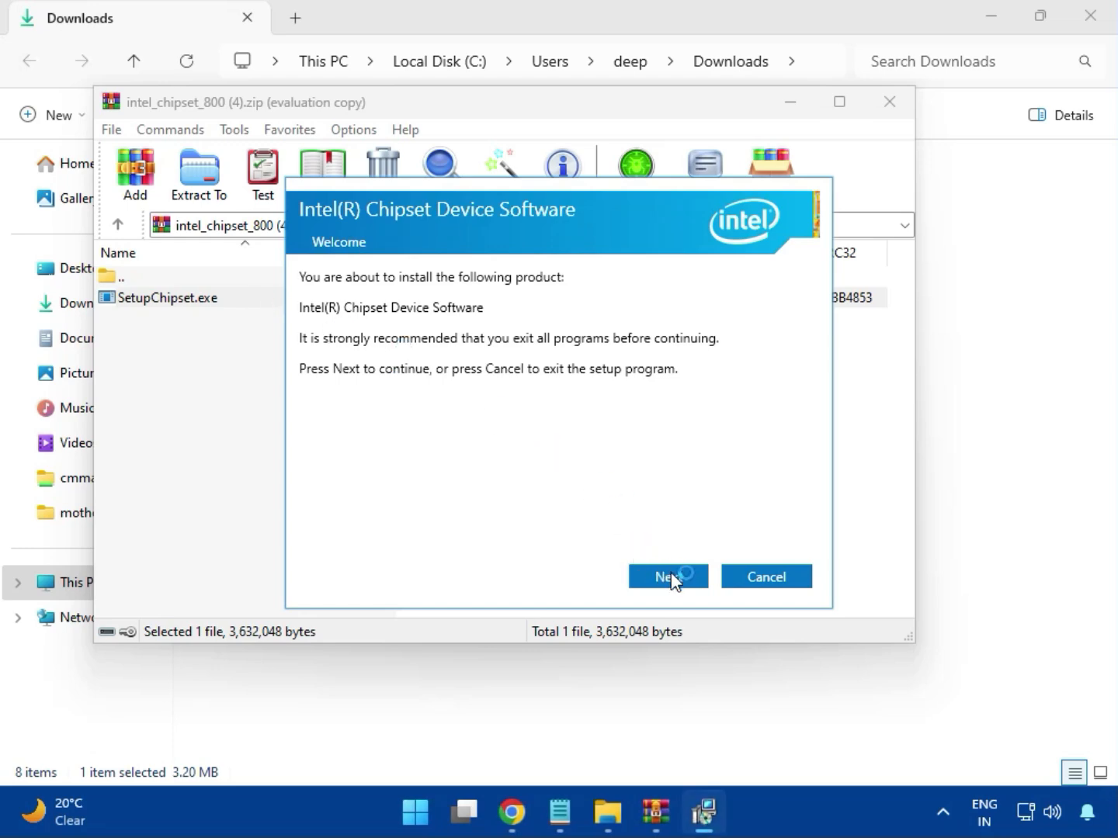
Try to install the Intel Chipset Device Software with administrator changes allowed, and close the setup and its archive.
{"action": "left_click", "coordinate": [672, 579]}
{"action": "left_click", "coordinate": [669, 578]}
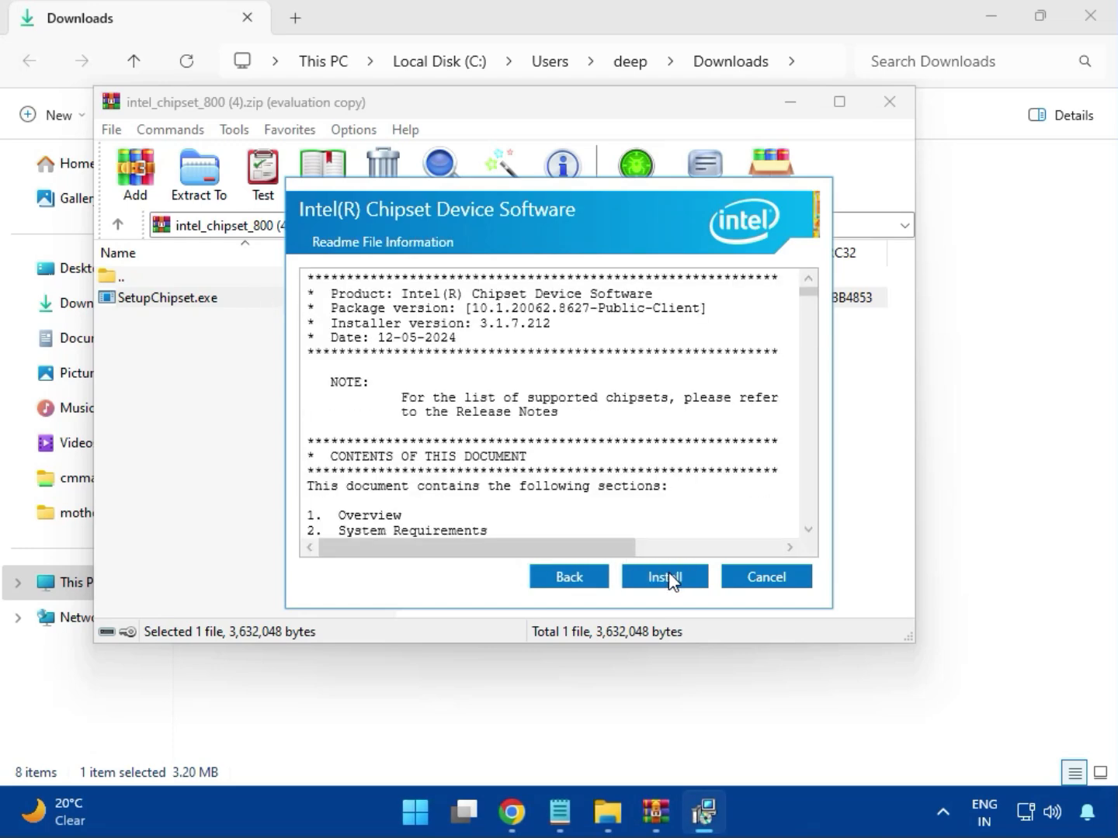
{"action": "left_click", "coordinate": [668, 576]}
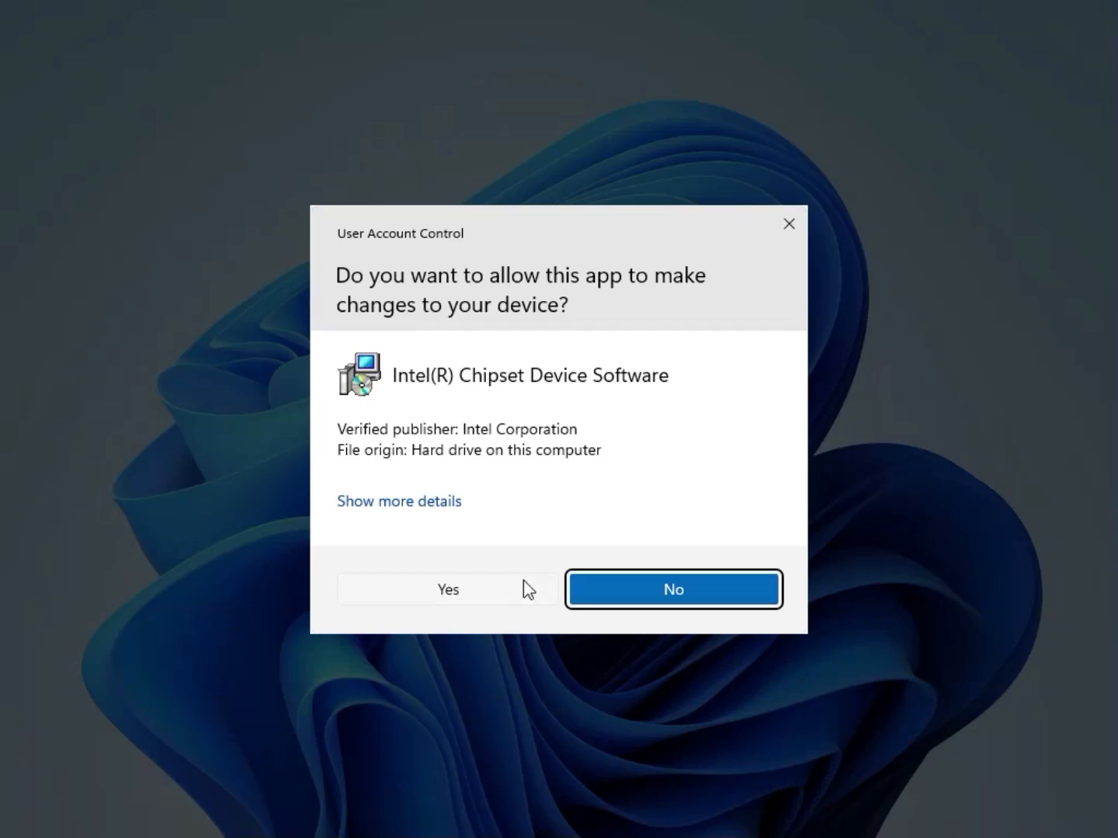
{"action": "left_click", "coordinate": [521, 589]}
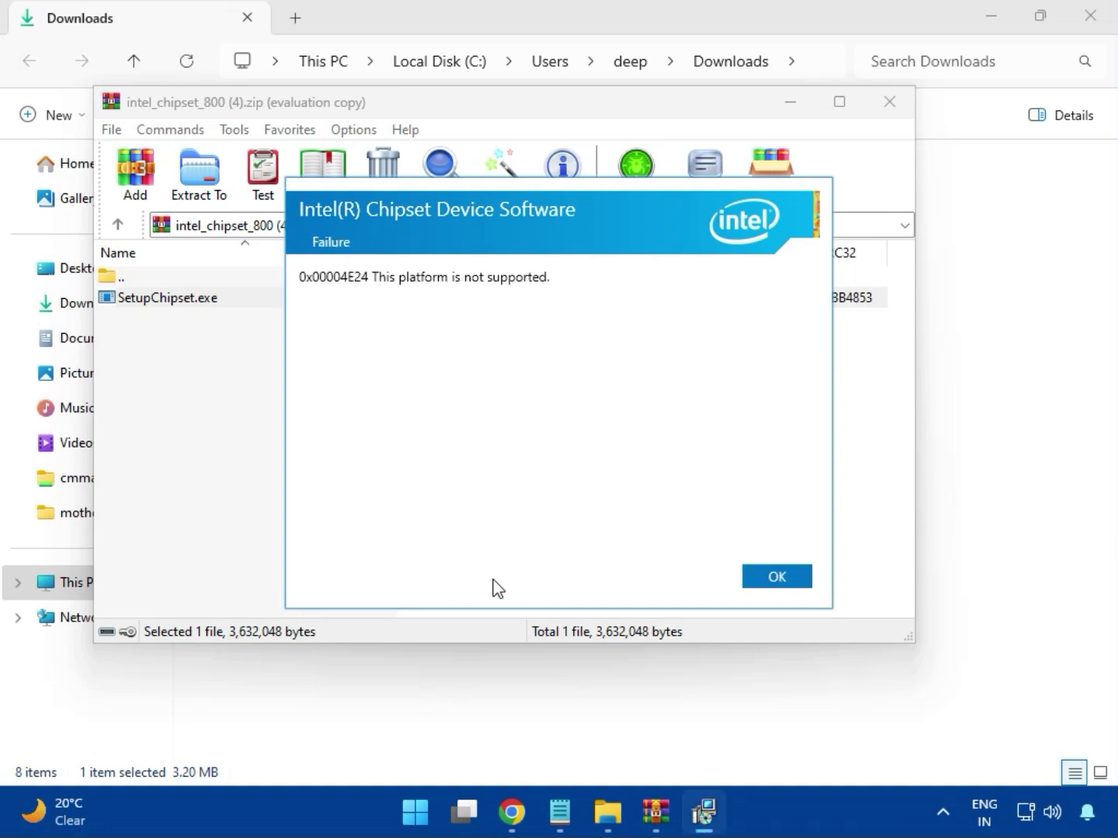
{"action": "left_click", "coordinate": [758, 579]}
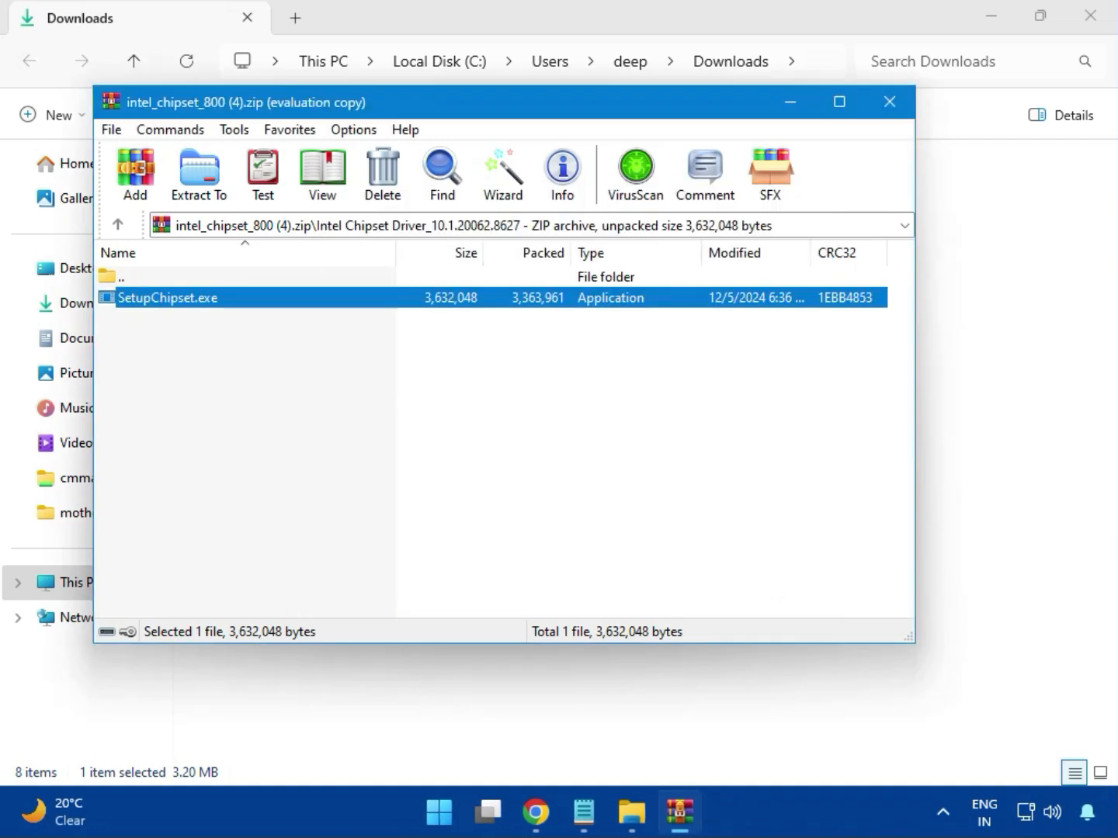
{"action": "left_click", "coordinate": [889, 109]}
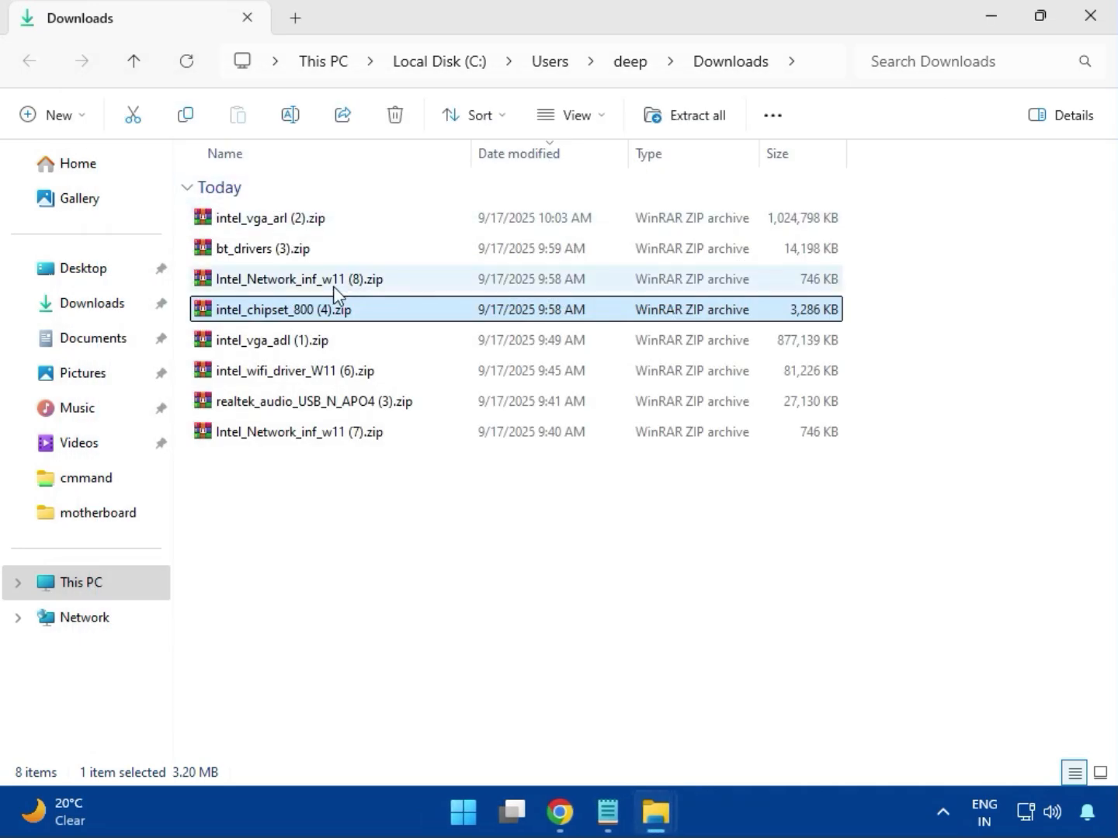
{"action": "left_click", "coordinate": [285, 349]}
{"action": "double_click", "coordinate": [276, 341]}
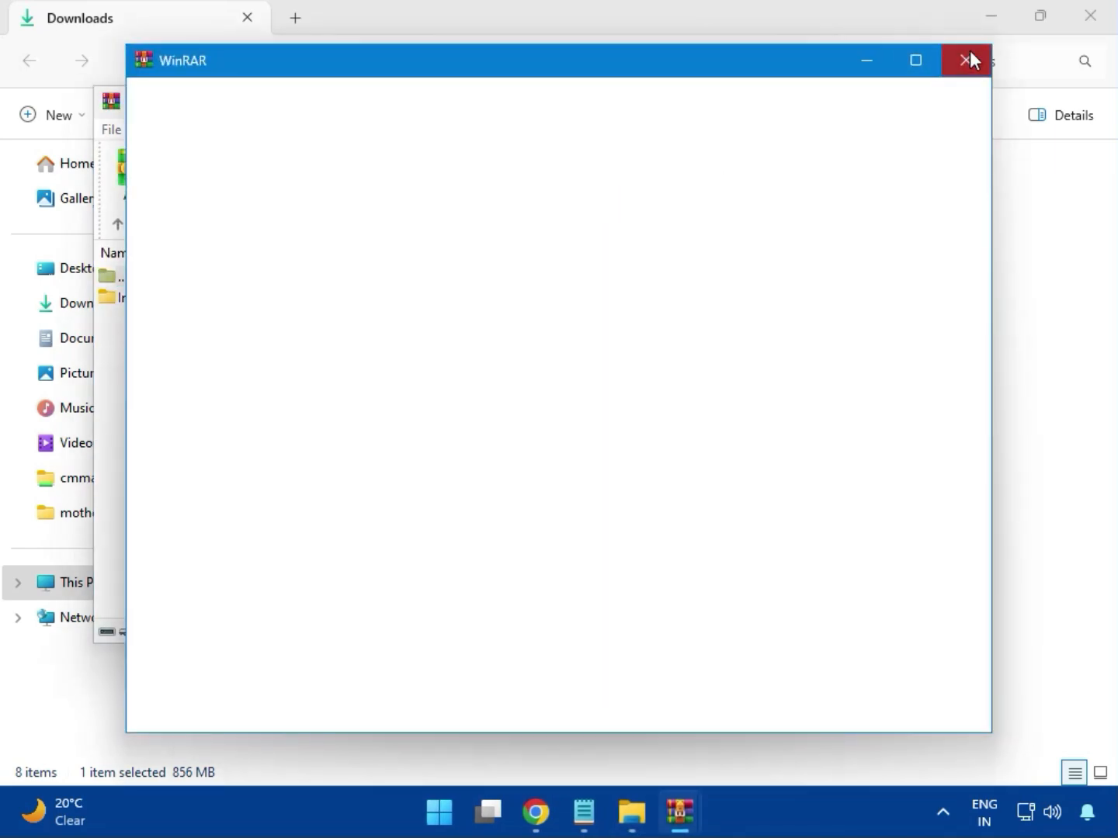
{"action": "left_click", "coordinate": [890, 101]}
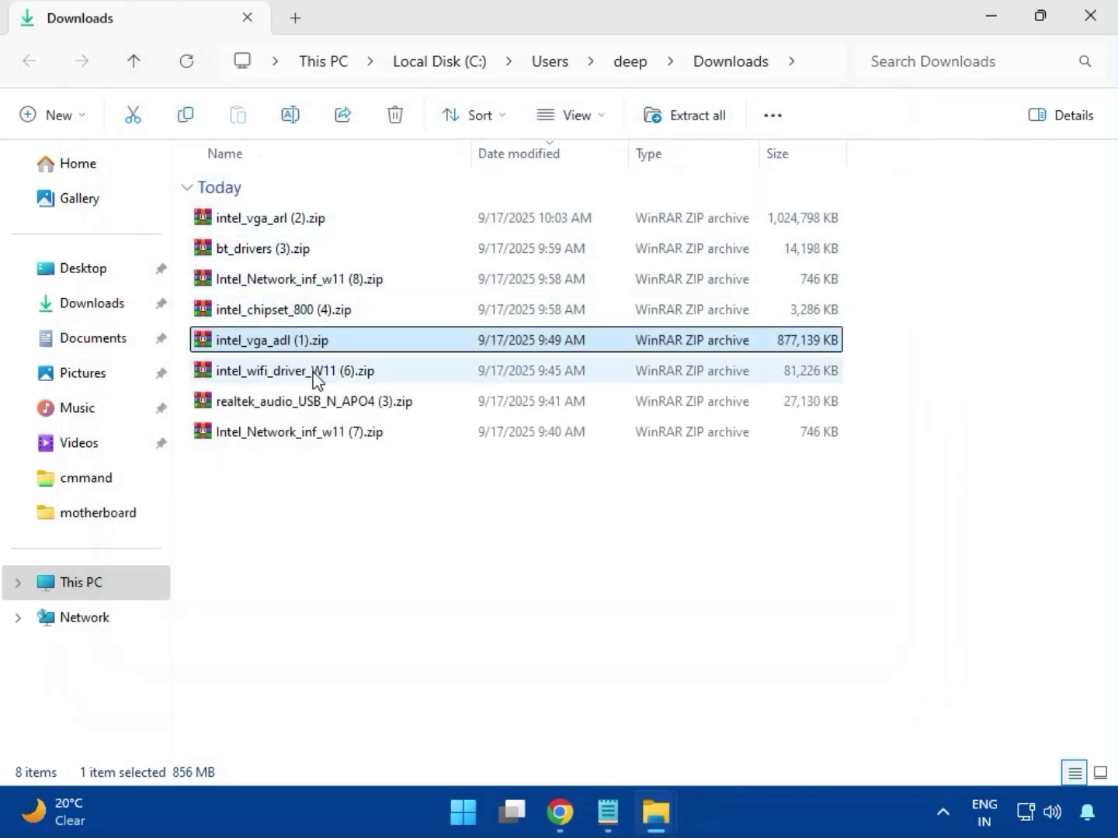
Run WirelessSetup.exe from the UWD\Win64\Installer folder of Intel WIFI Driver_23.40.0.4 inside intel_wifi_driver_W11 (6).zip, dismissing the WinRAR license notice.
{"action": "left_click", "coordinate": [286, 374]}
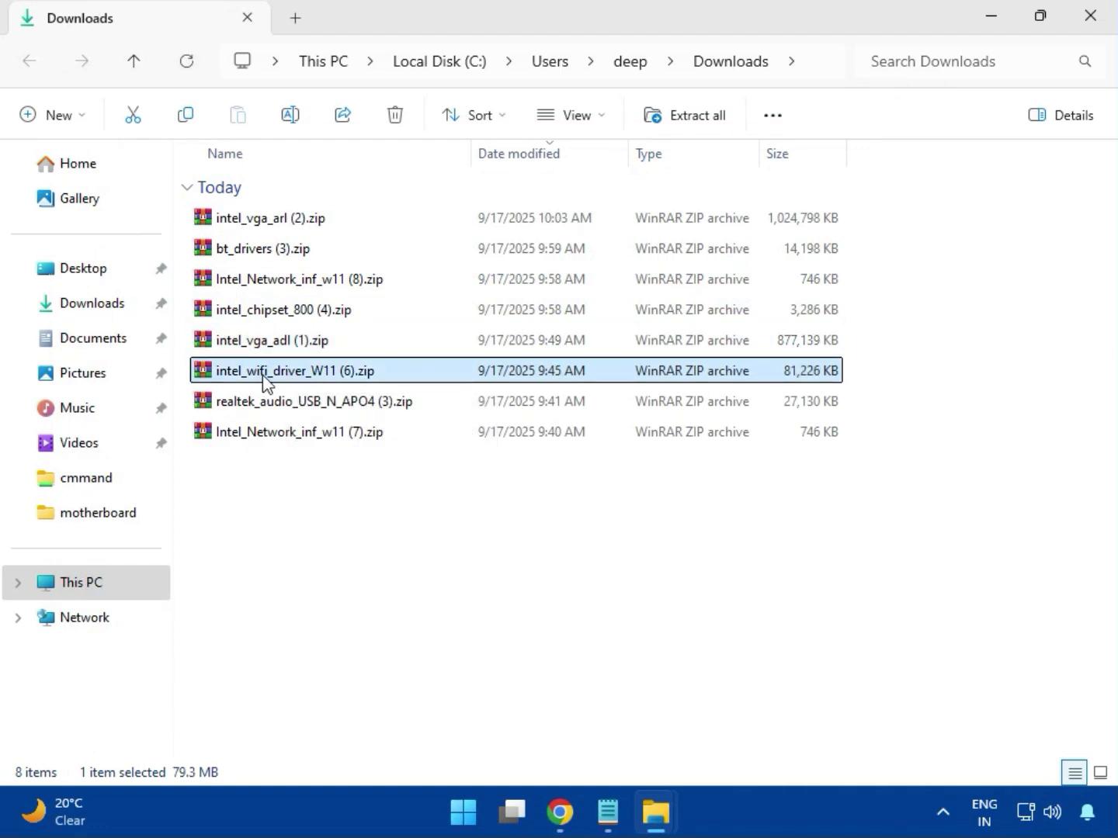
{"action": "double_click", "coordinate": [282, 374]}
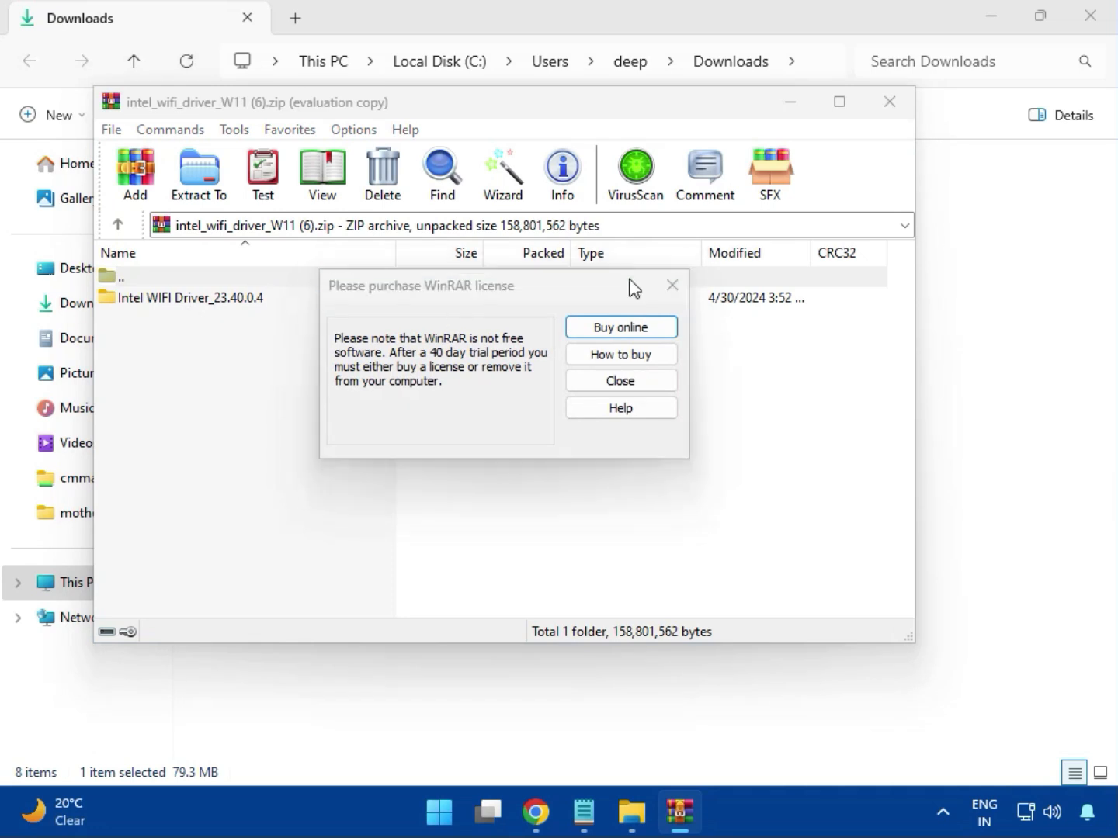
{"action": "left_click", "coordinate": [668, 288]}
{"action": "double_click", "coordinate": [182, 299]}
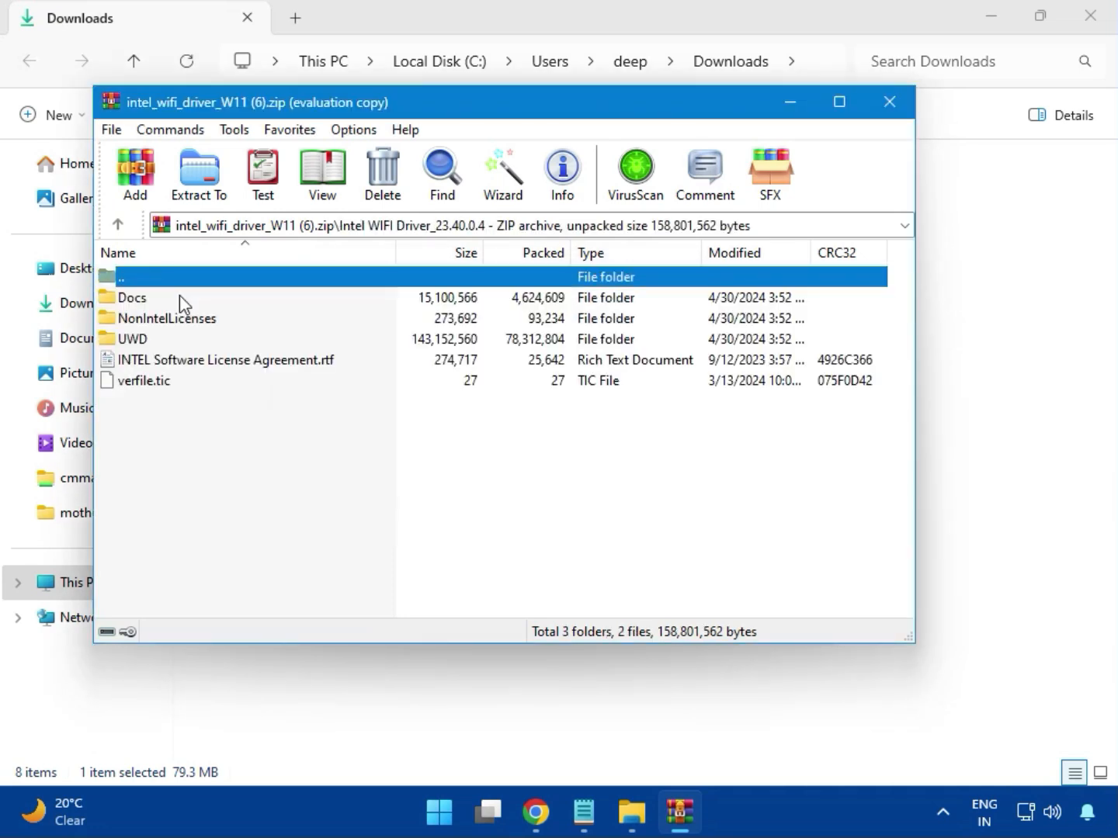
{"action": "double_click", "coordinate": [147, 339]}
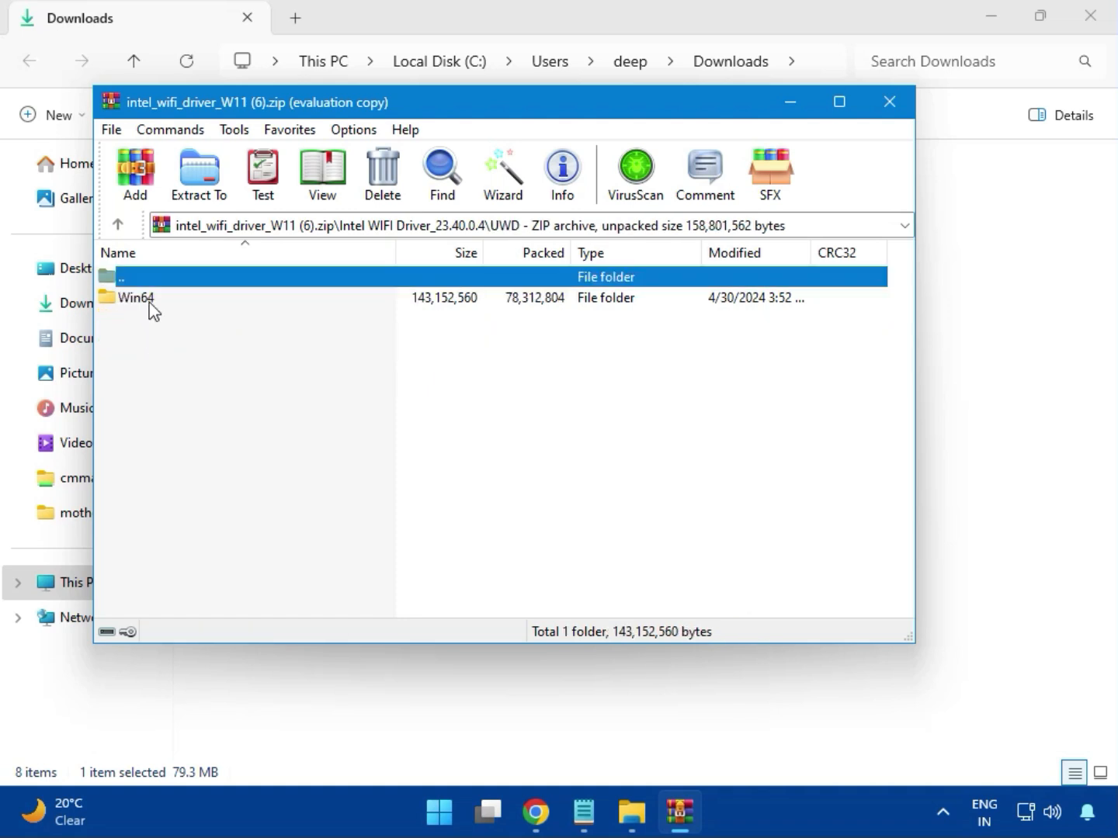
{"action": "double_click", "coordinate": [150, 304]}
{"action": "double_click", "coordinate": [152, 300]}
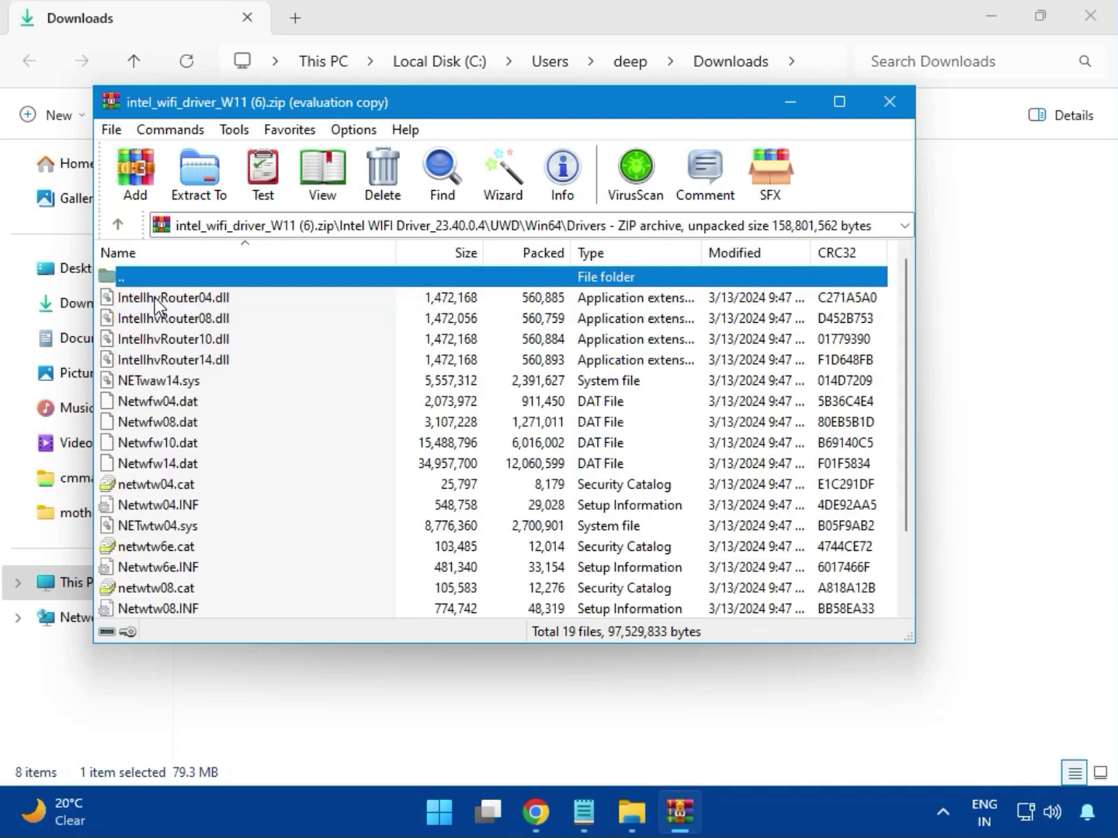
{"action": "scroll", "coordinate": [204, 458], "scroll_direction": "down", "scroll_amount": 2}
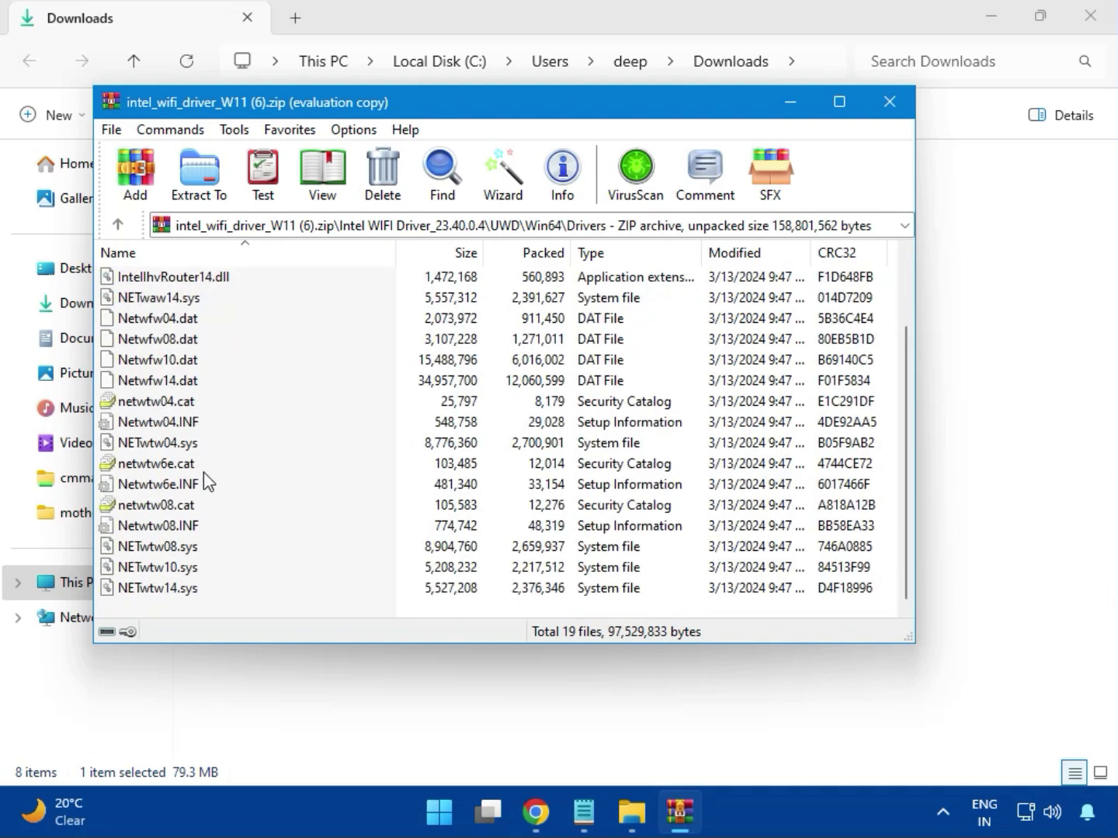
{"action": "scroll", "coordinate": [199, 509], "scroll_direction": "up", "scroll_amount": 2}
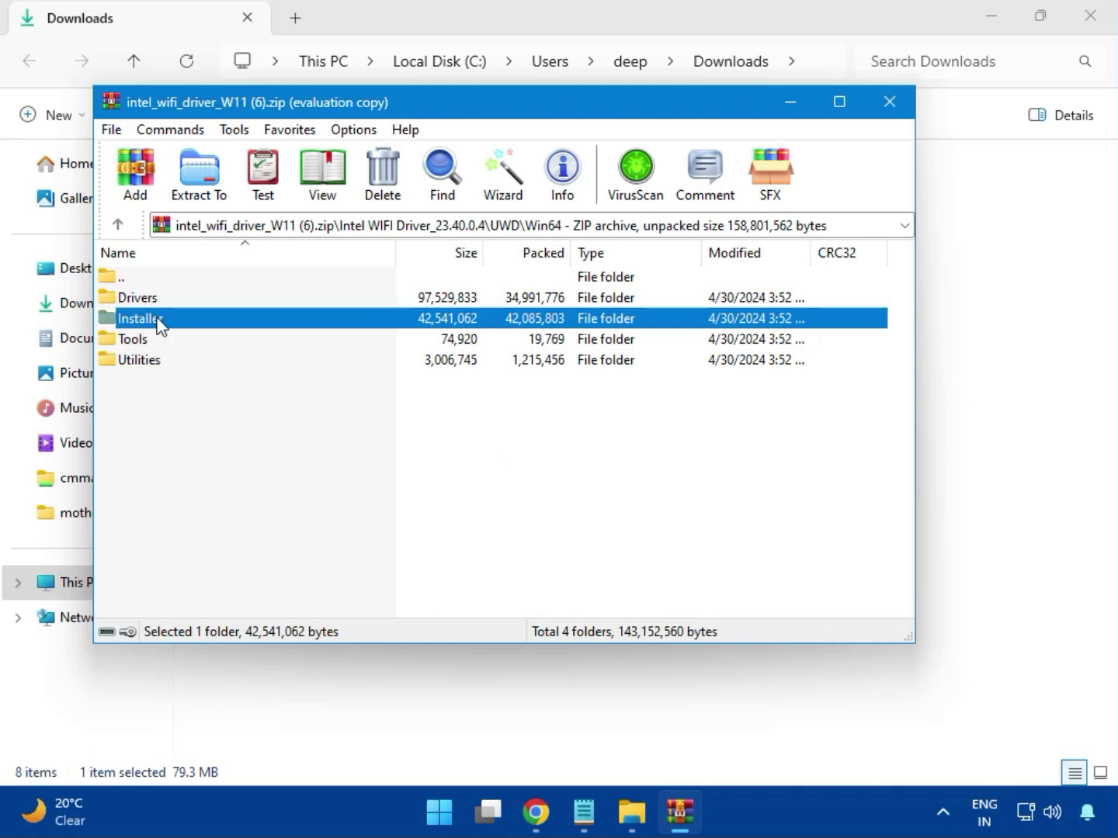
{"action": "double_click", "coordinate": [159, 321]}
{"action": "left_click", "coordinate": [157, 320]}
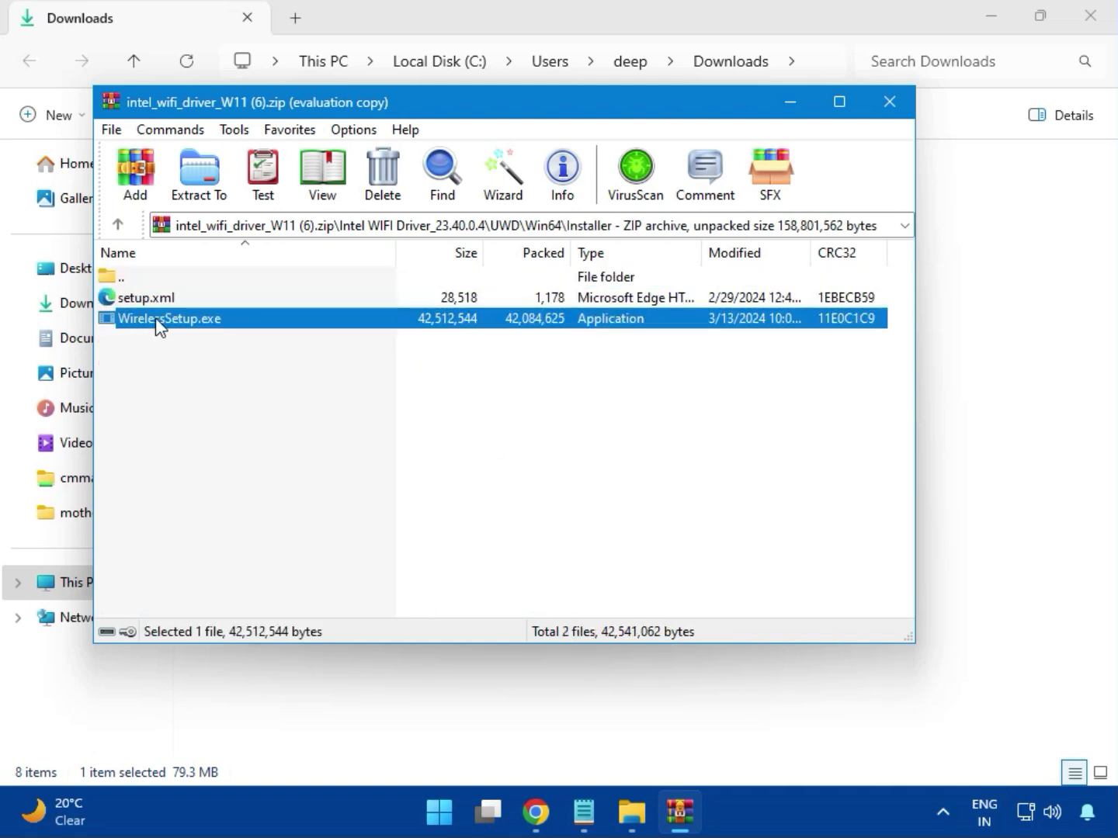
{"action": "double_click", "coordinate": [176, 319]}
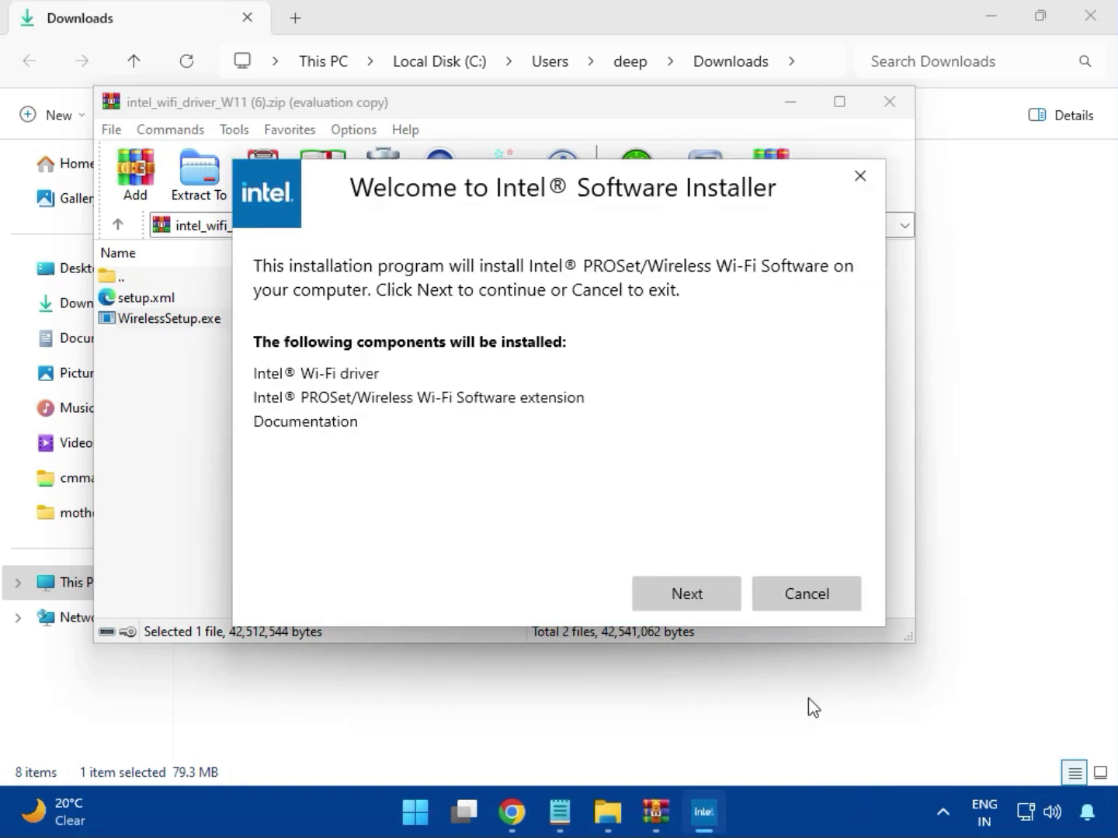
Install the Intel PROSet/Wireless Wi-Fi Software with the license terms accepted and changes allowed, and close the installer and its archive.
{"action": "left_click", "coordinate": [684, 585]}
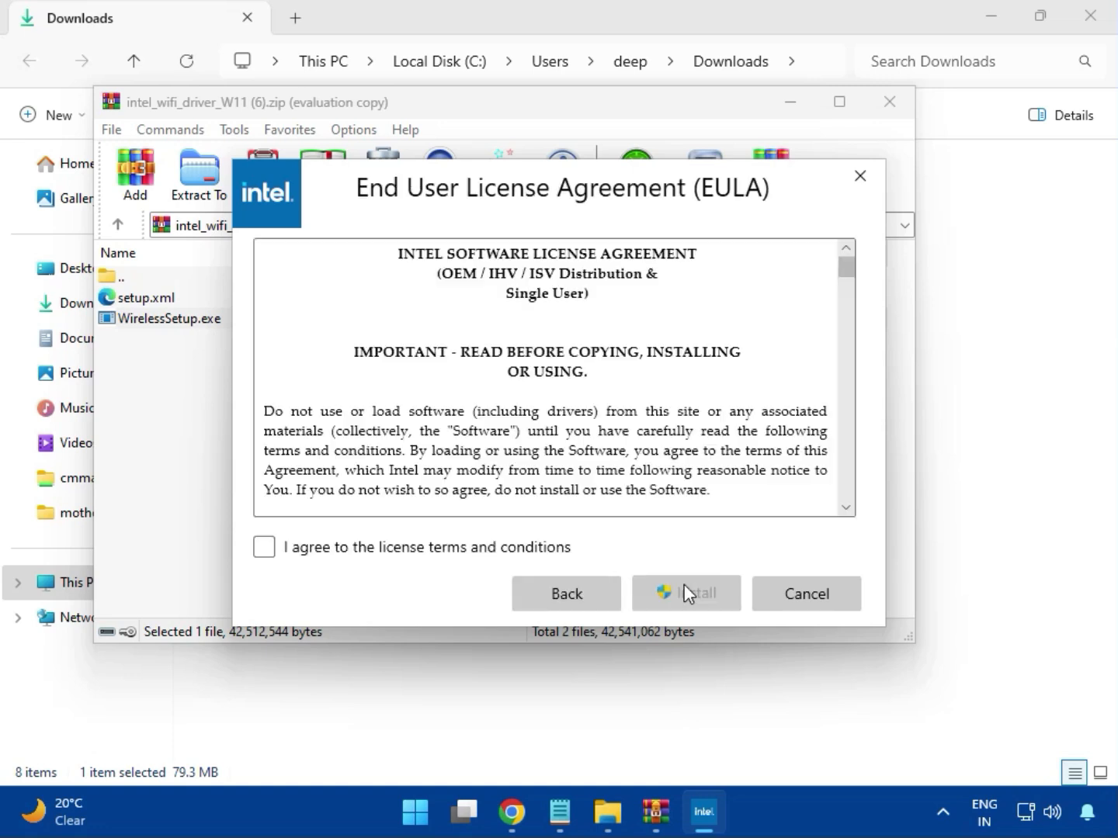
{"action": "left_click", "coordinate": [483, 548]}
{"action": "left_click", "coordinate": [697, 600]}
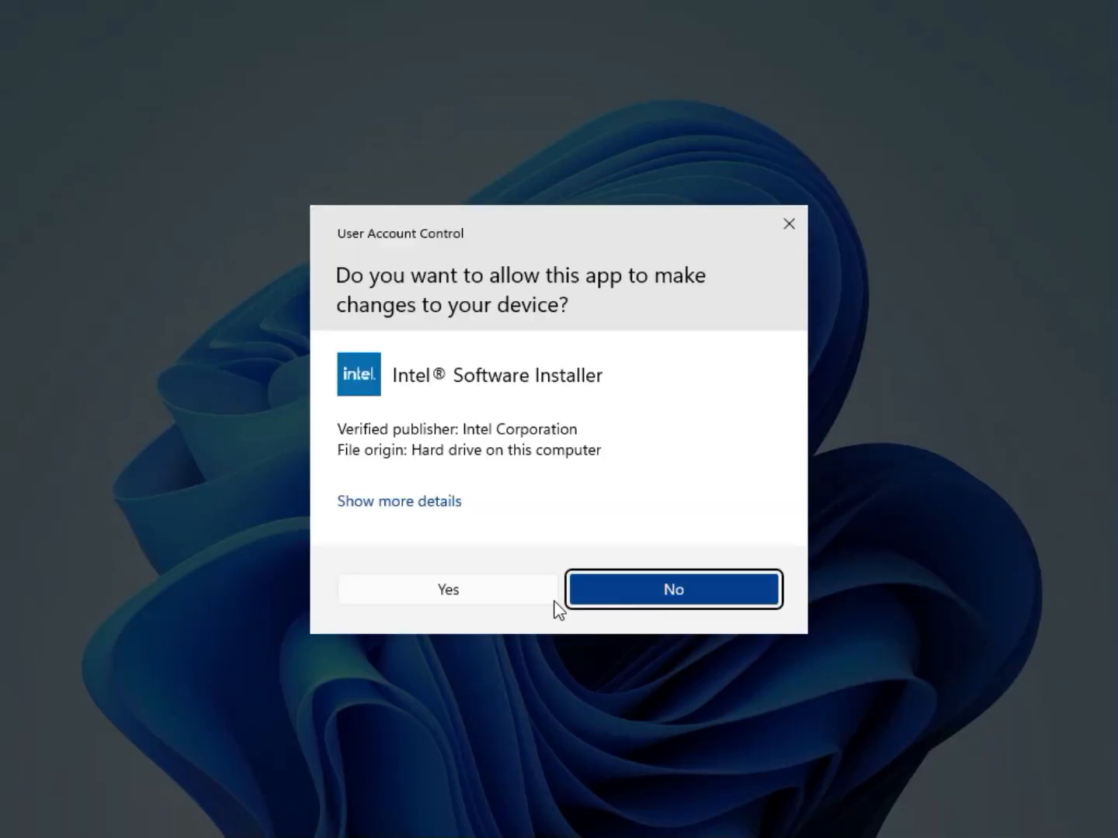
{"action": "left_click", "coordinate": [505, 597]}
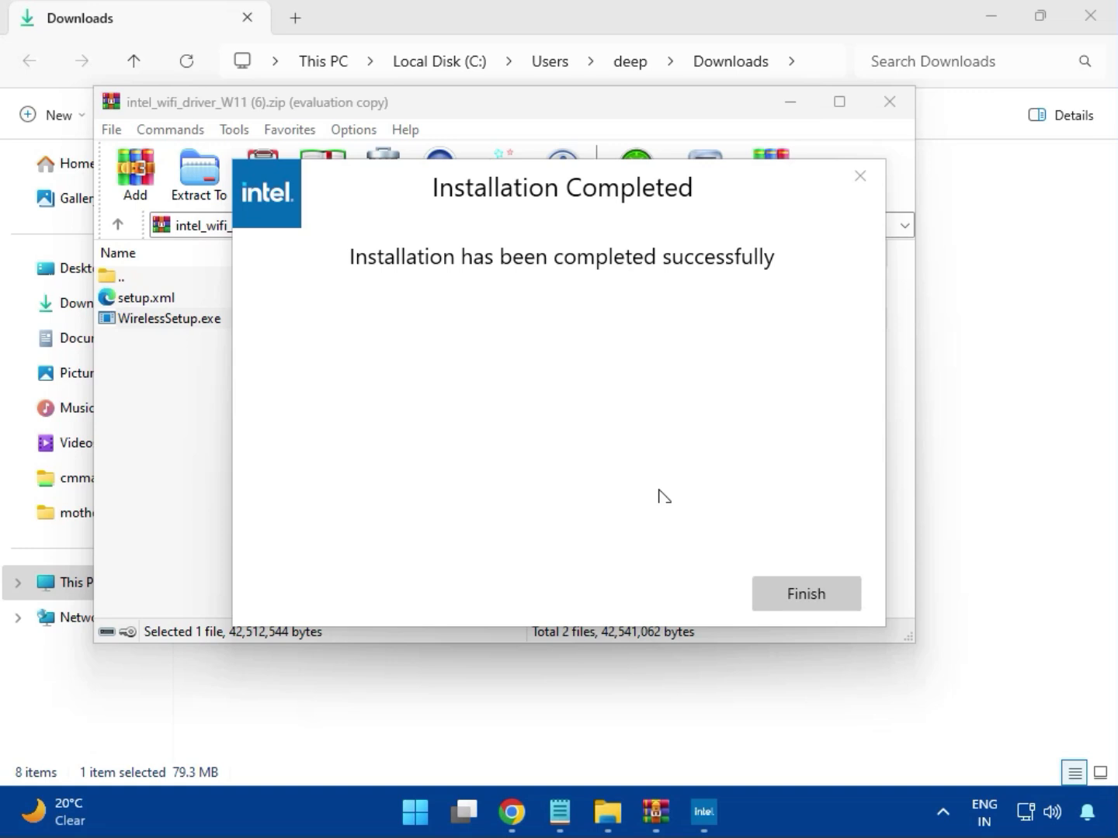
{"action": "left_click", "coordinate": [804, 591]}
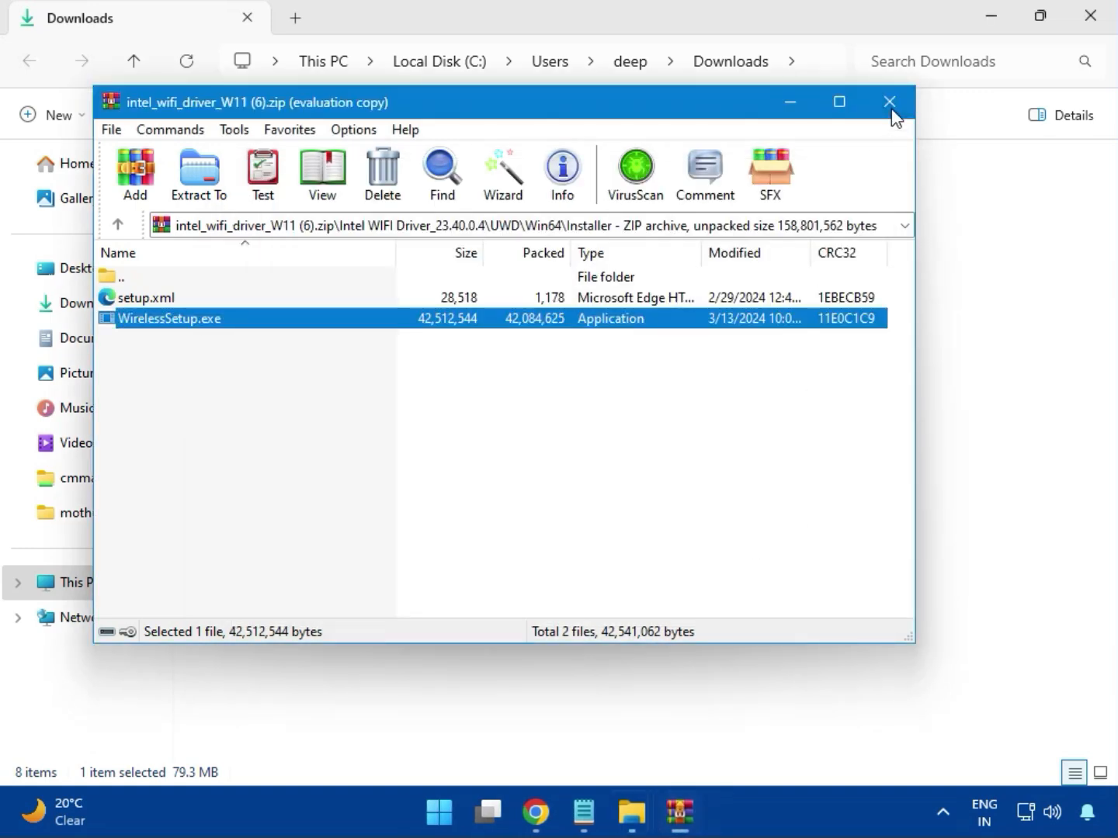
{"action": "left_click", "coordinate": [892, 107]}
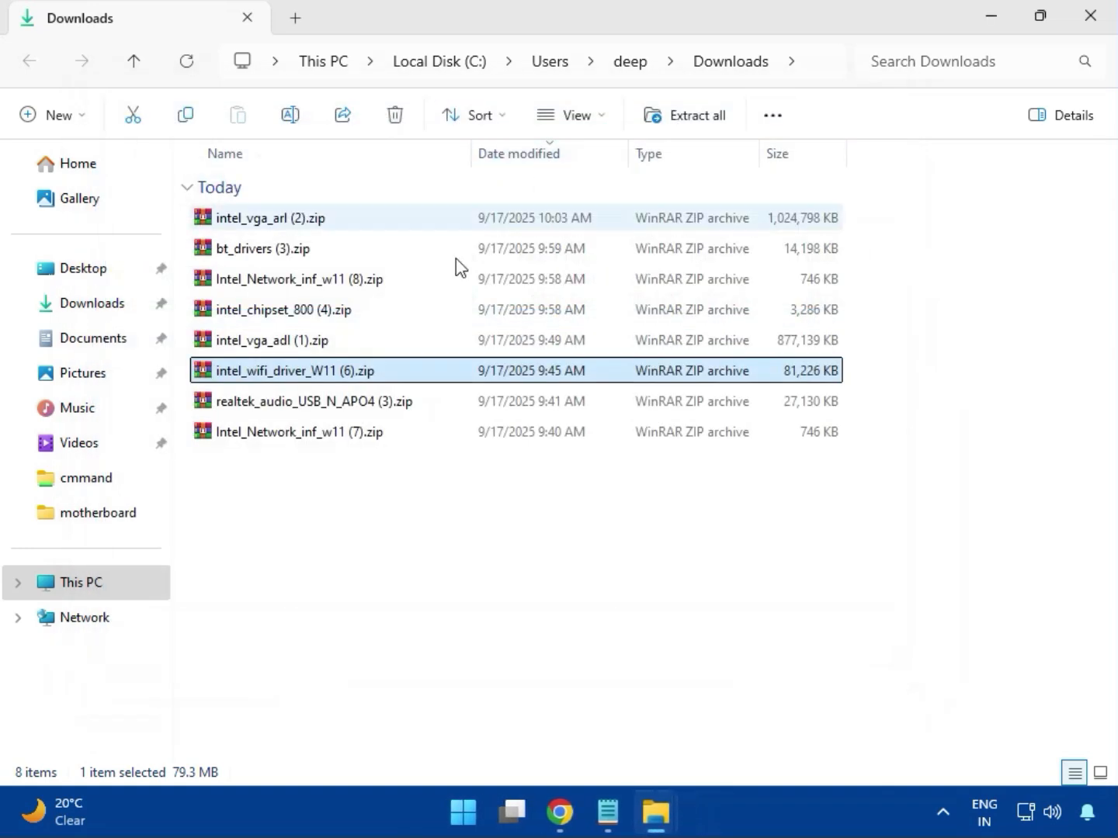
Run MSI_Launcher.exe from the Realtek USB Universal Driver folder of realtek_audio_USB_N_APO4 (3).zip with changes allowed, and close the archive and the Downloads window.
{"action": "double_click", "coordinate": [335, 402]}
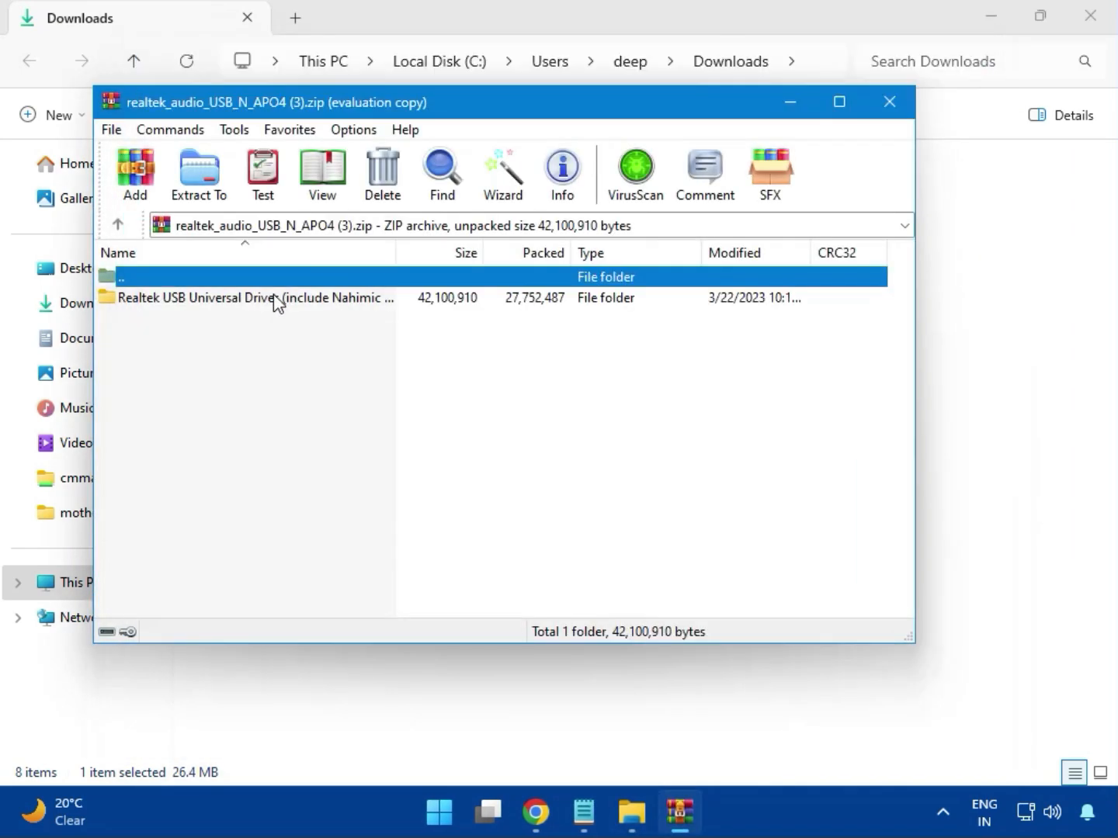
{"action": "double_click", "coordinate": [248, 300]}
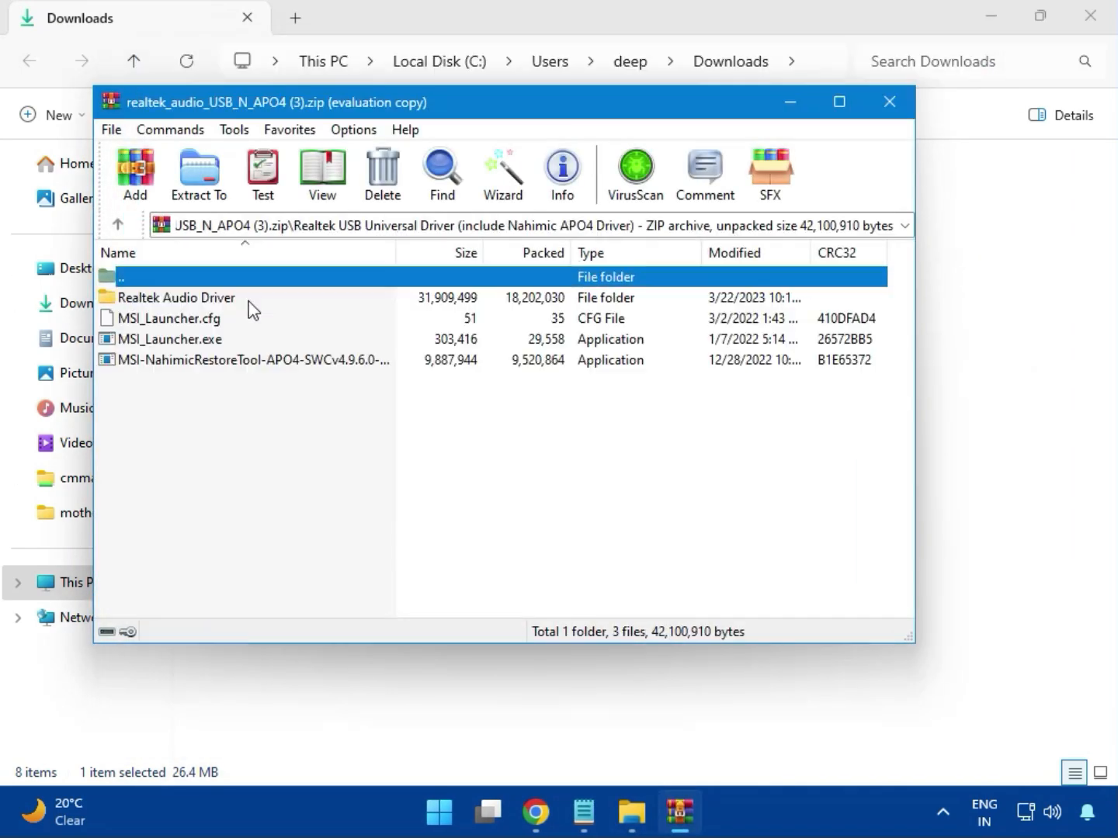
{"action": "double_click", "coordinate": [198, 341]}
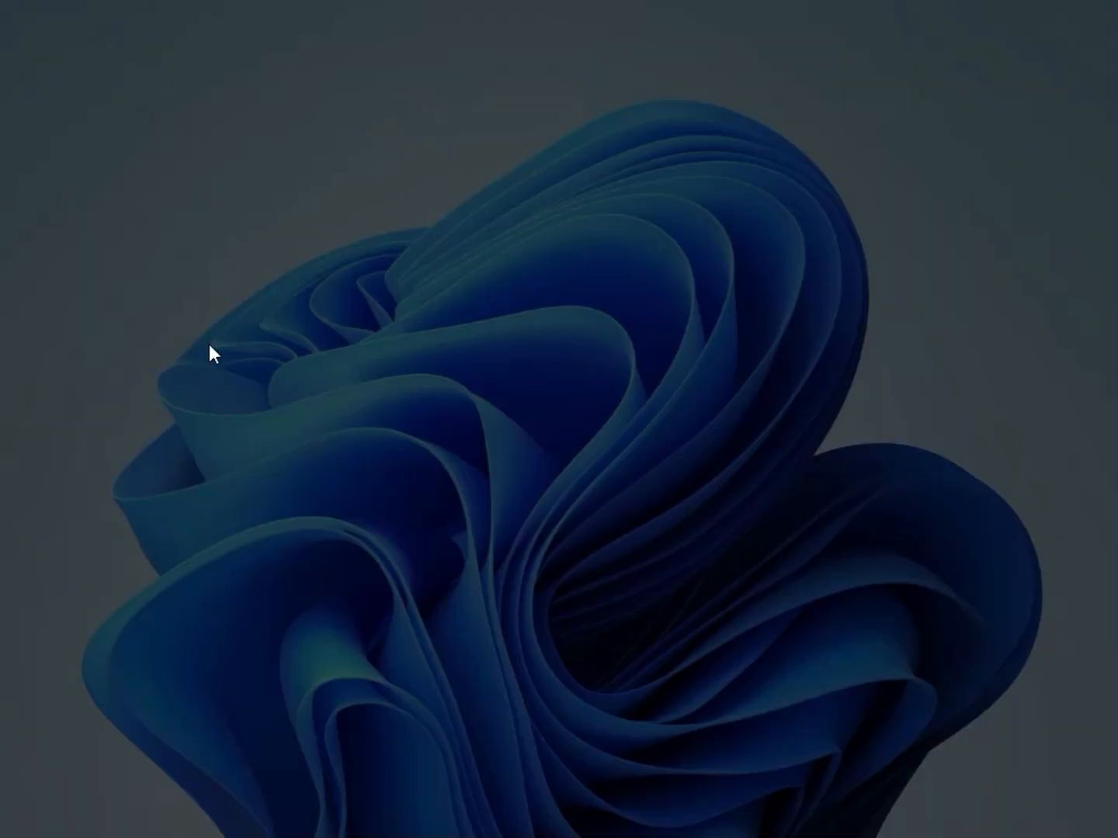
{"action": "left_click", "coordinate": [447, 594]}
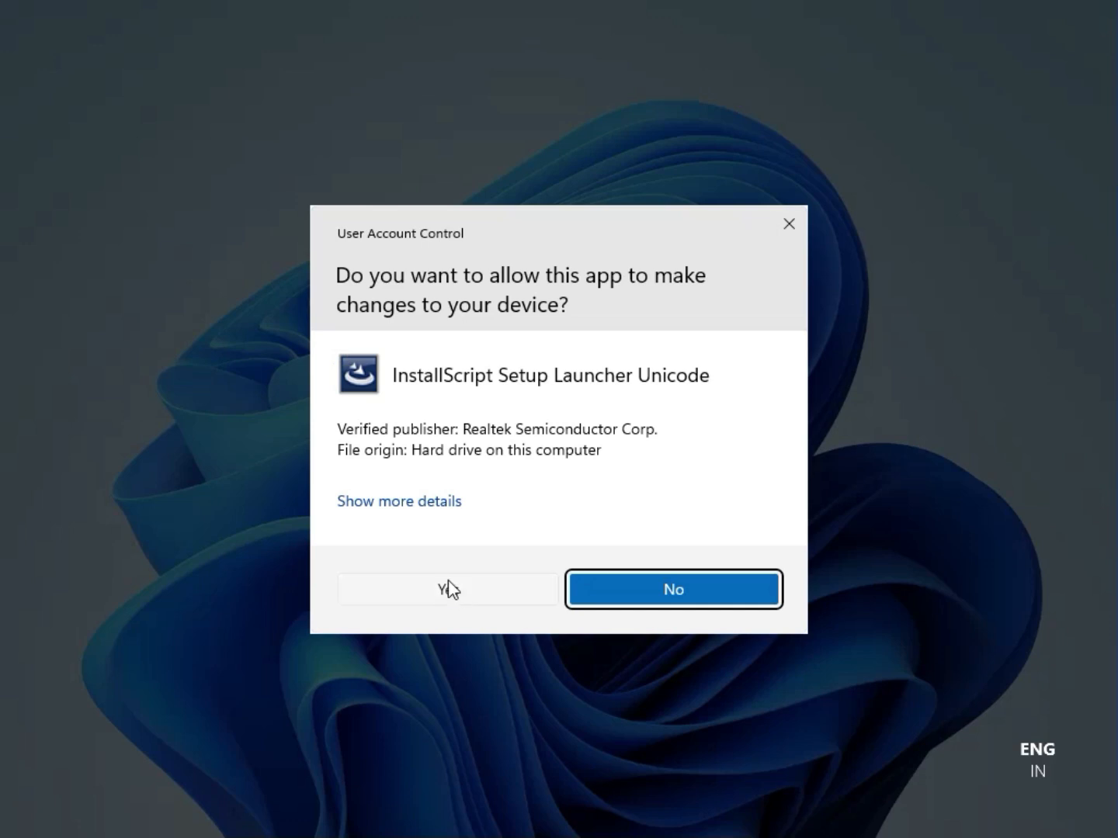
{"action": "left_click", "coordinate": [449, 588]}
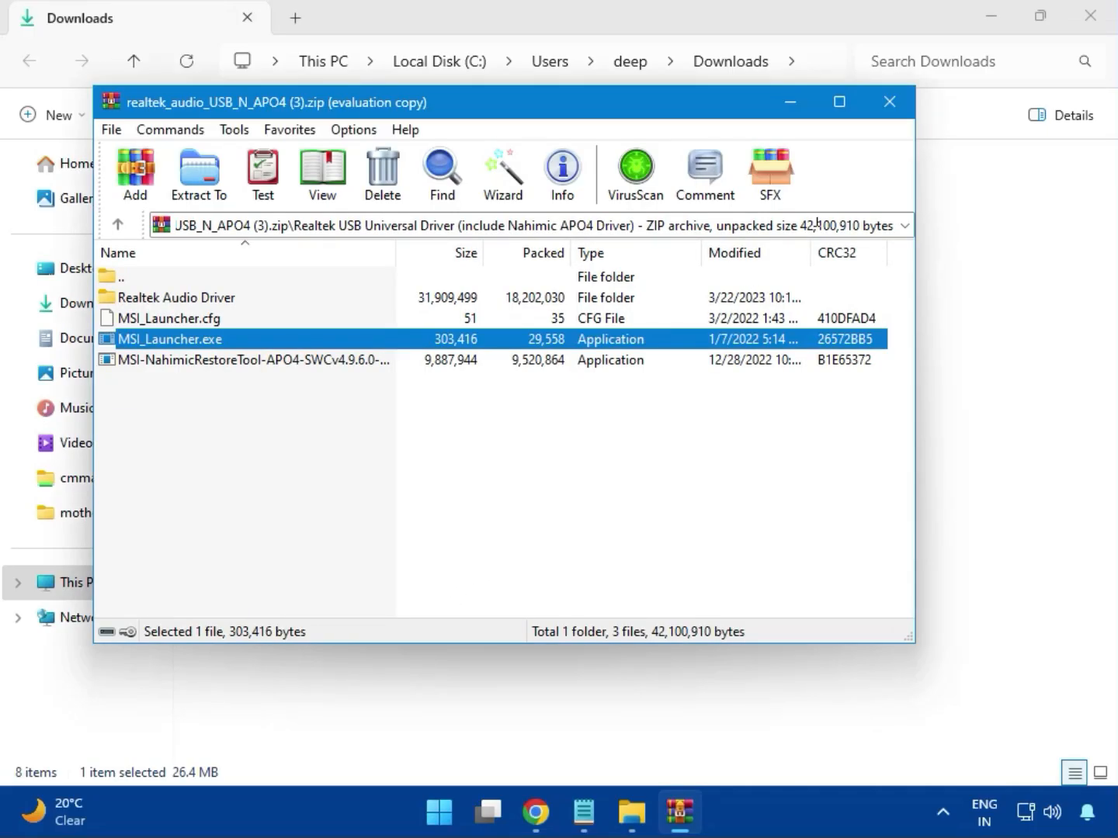
{"action": "left_click", "coordinate": [890, 101]}
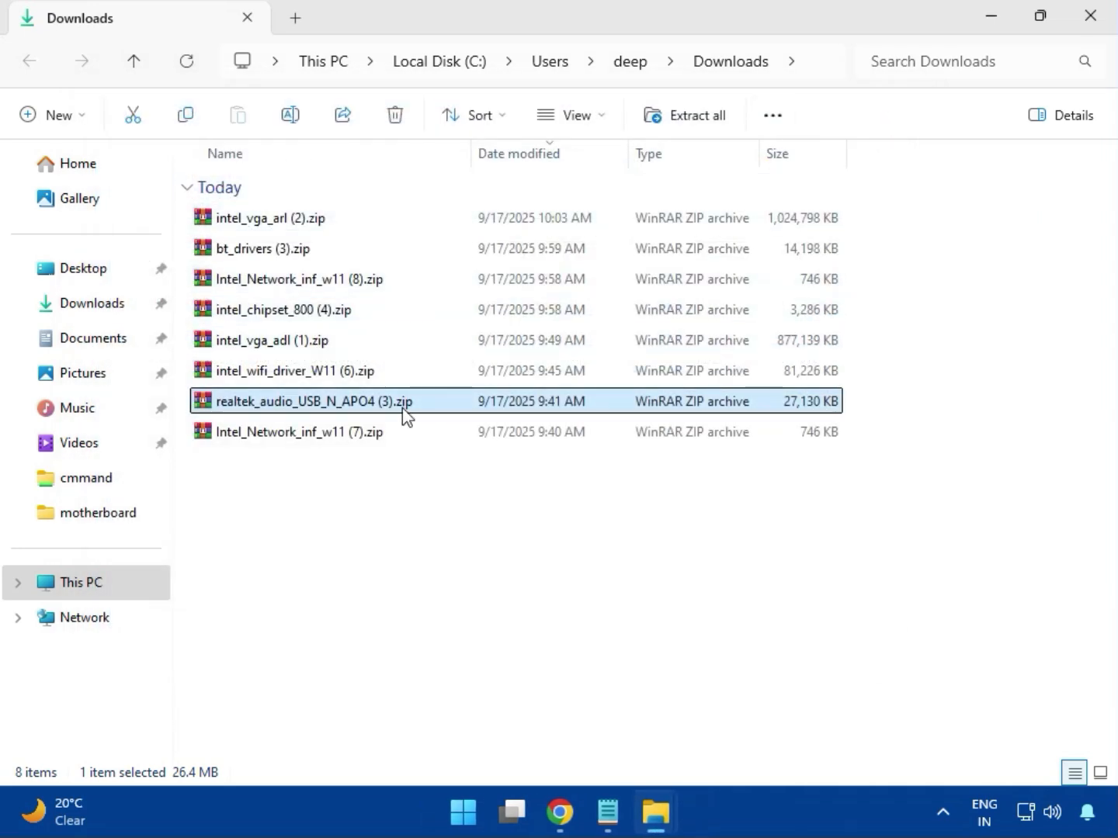
{"action": "left_click", "coordinate": [302, 439]}
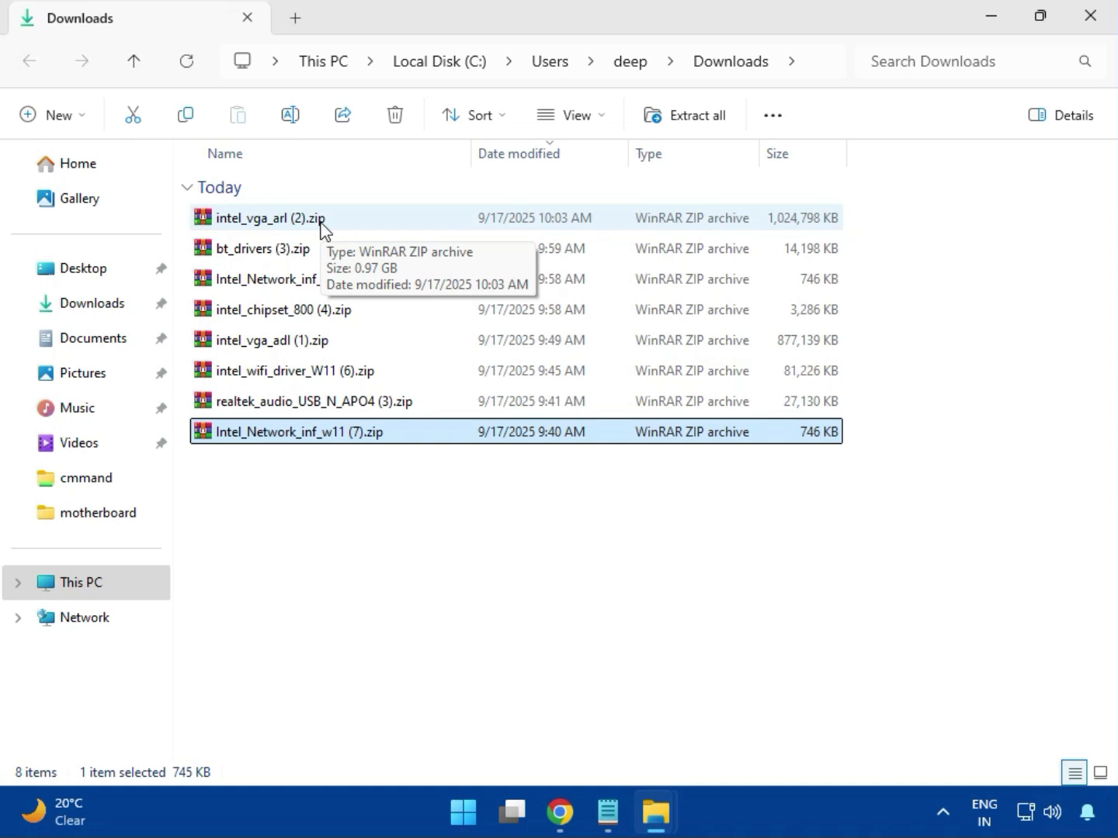
{"action": "left_click", "coordinate": [1089, 33]}
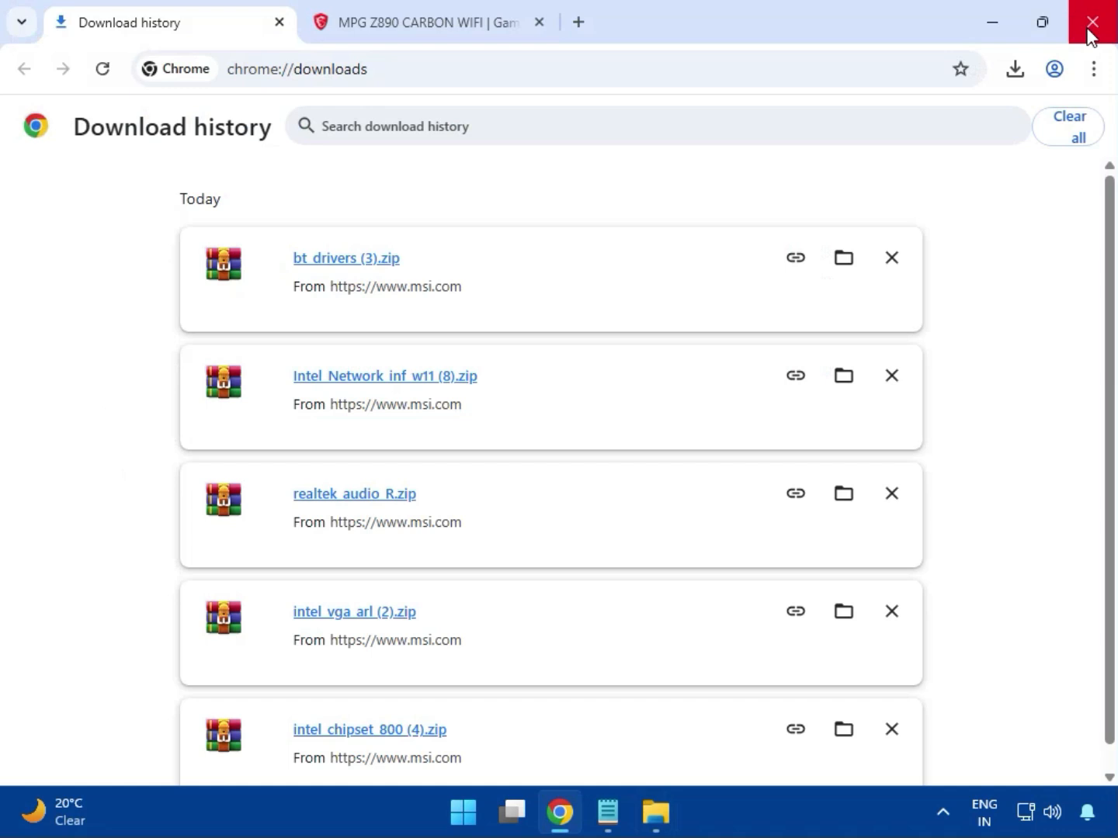